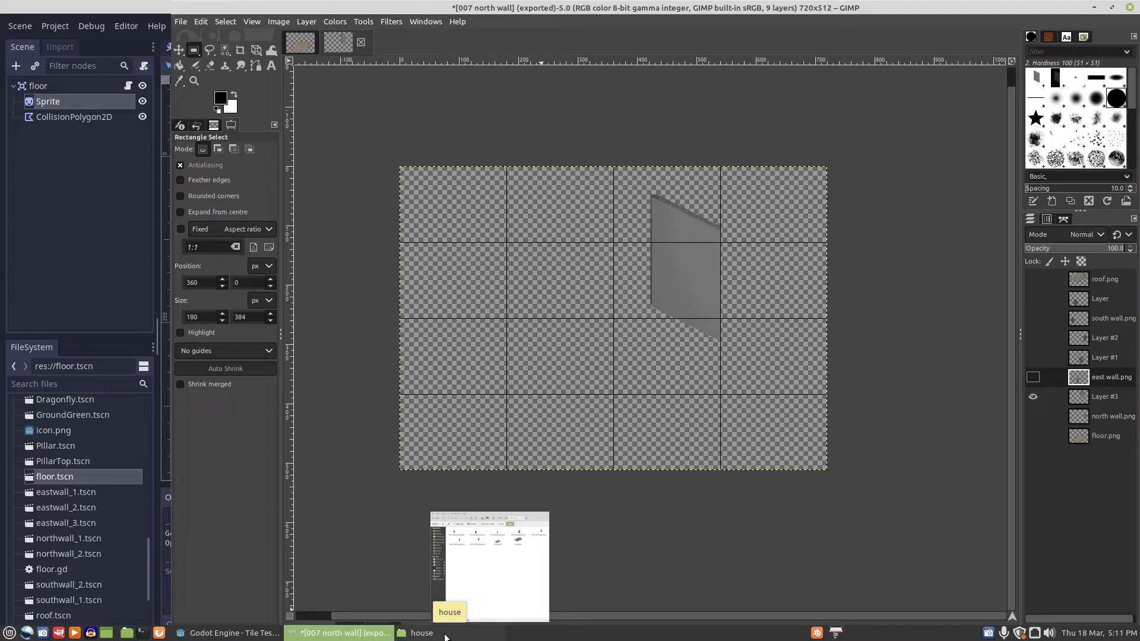
Review the exported images in the house folder, and in Godot examine the floor scene's sprite offset
left_click(445, 634)
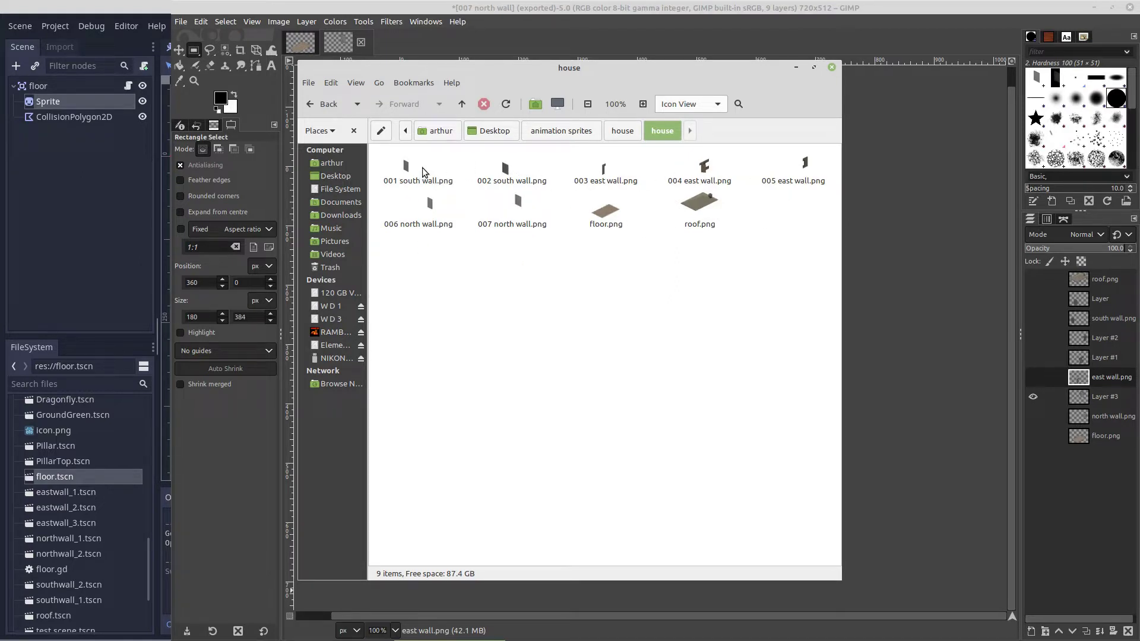
left_click(118, 10)
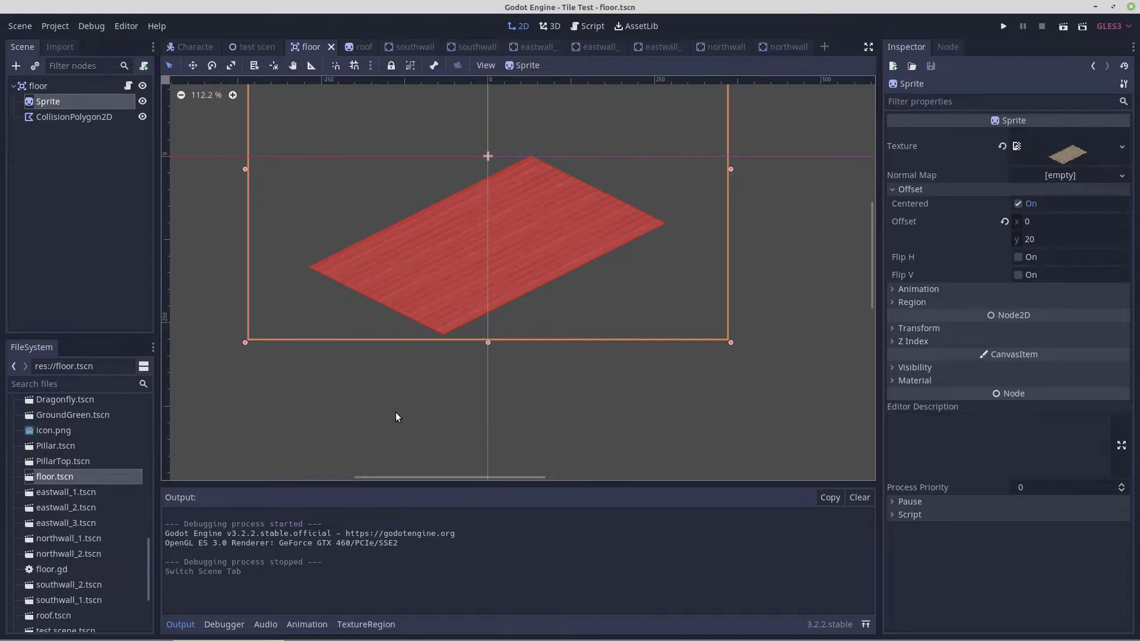
scroll(395, 417, "down", 3)
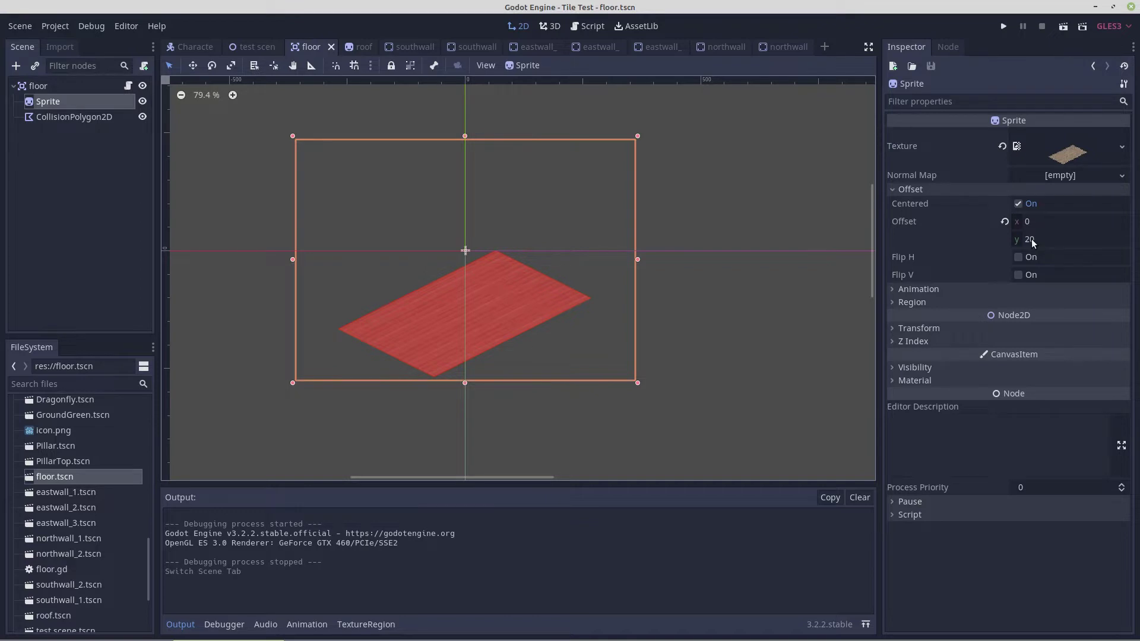
mouse_move(1032, 242)
Examine the sprite offsets, origins and collision shapes in the roof, southwall_1 and southwall_2 scenes
left_click(366, 47)
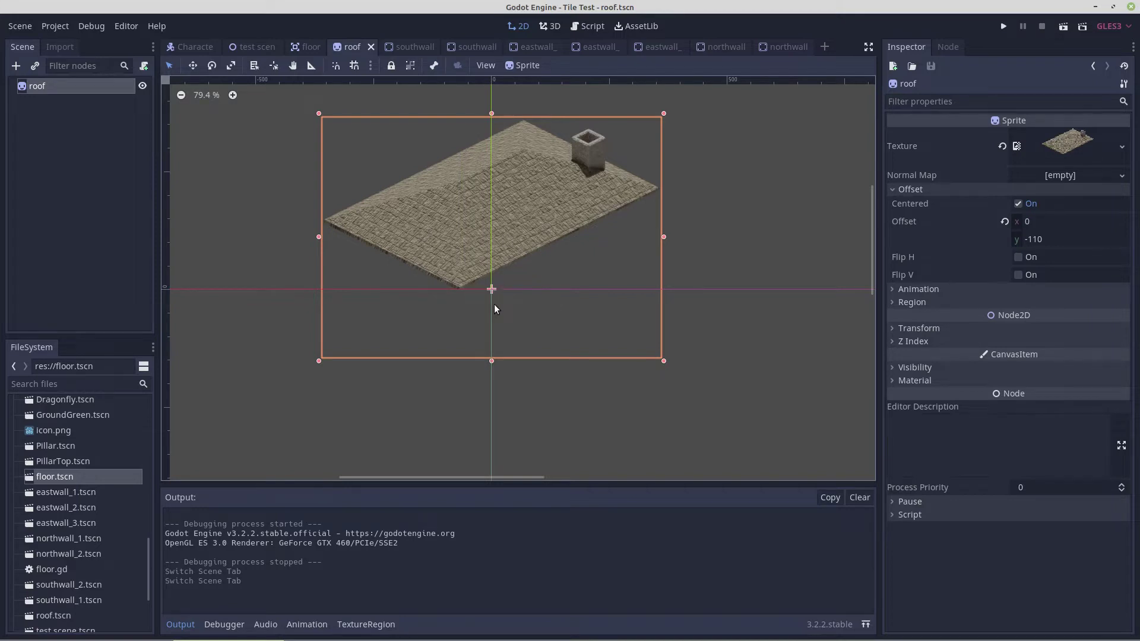
left_click(407, 45)
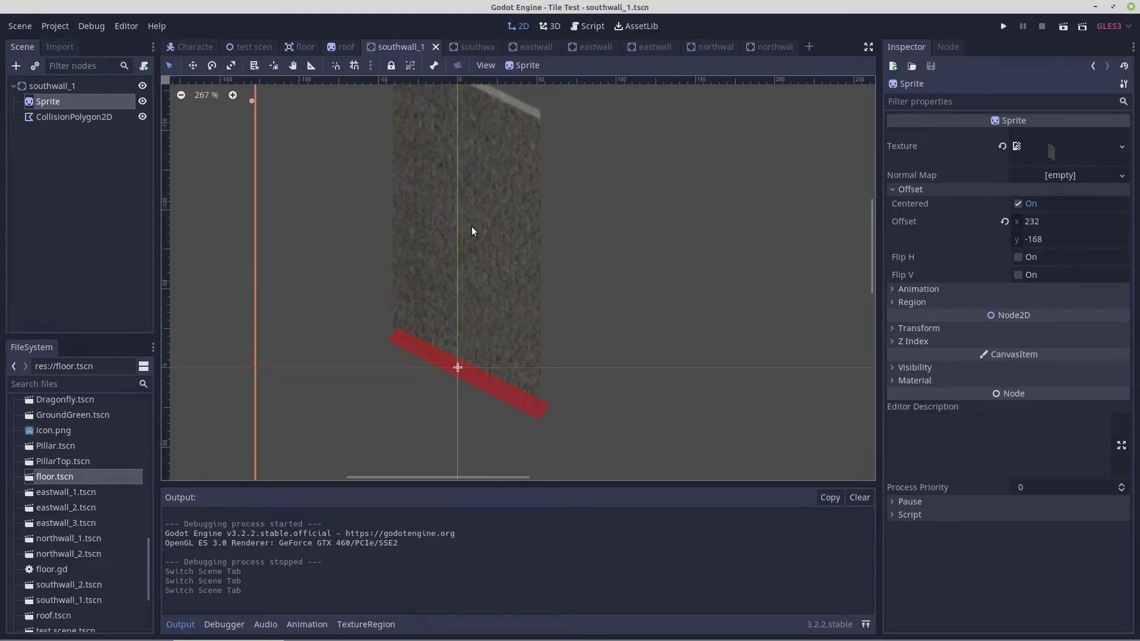
scroll(505, 289, "down", 3)
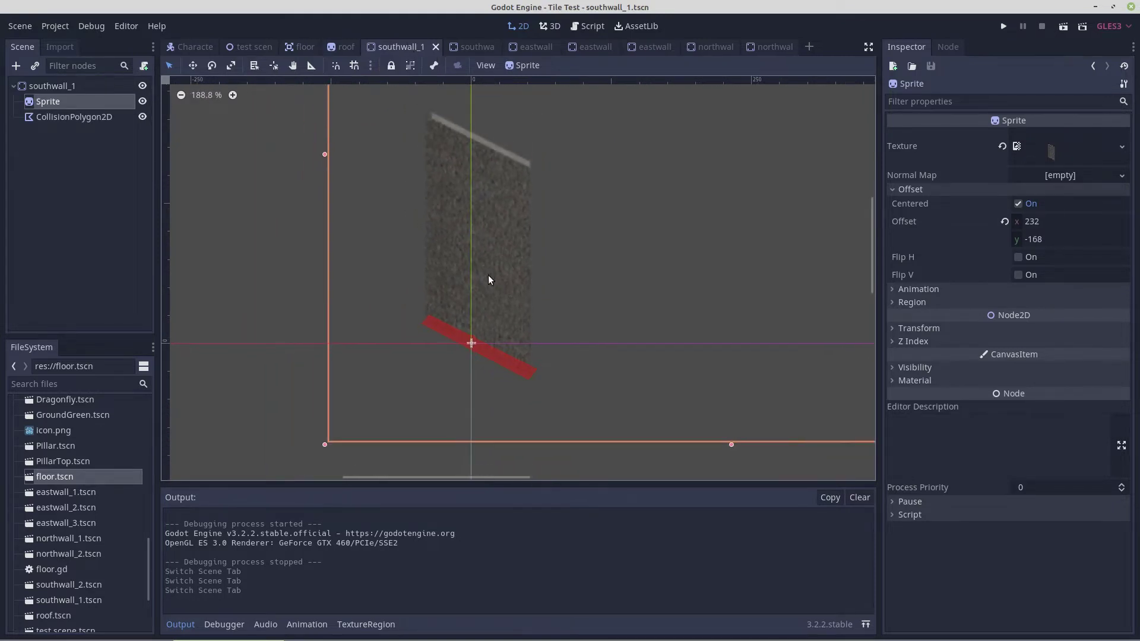
left_click(348, 50)
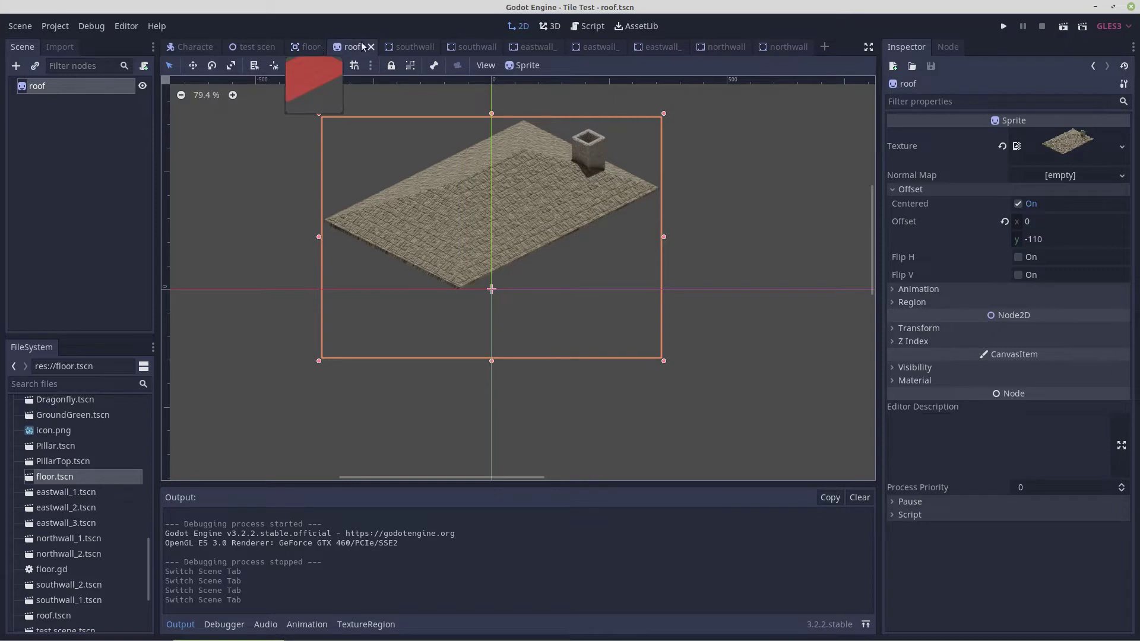
left_click(402, 45)
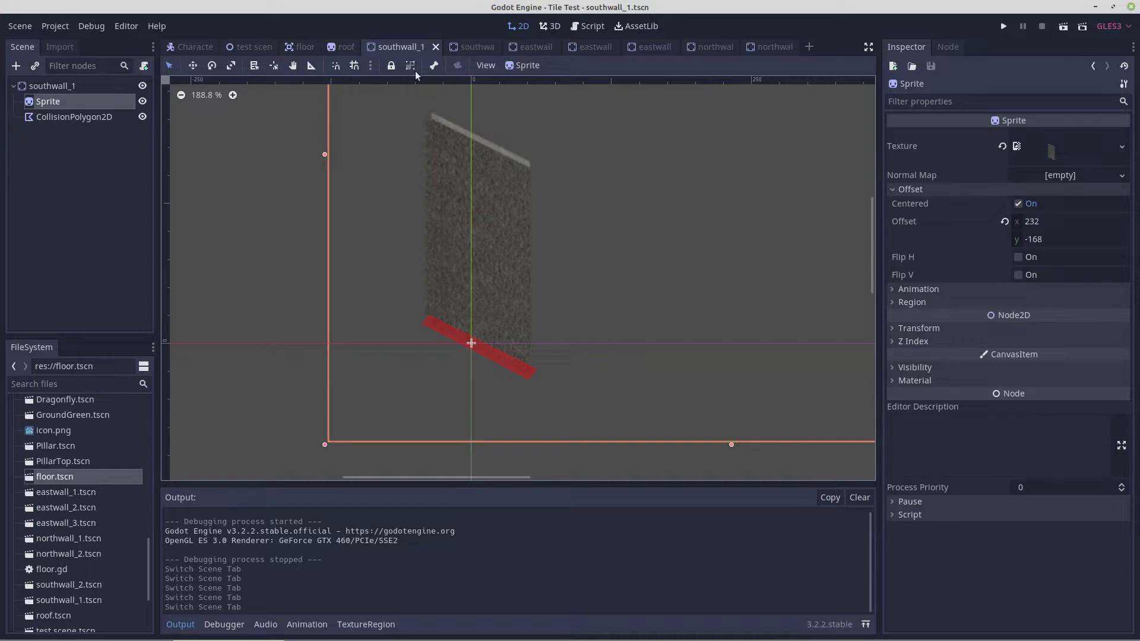
left_click(485, 46)
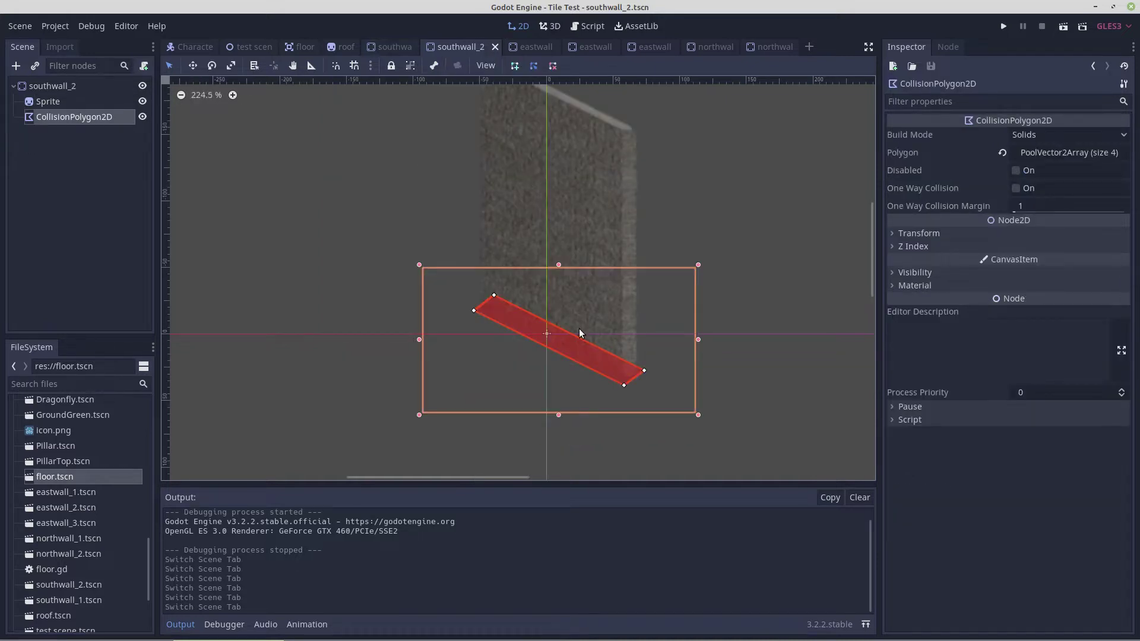
scroll(579, 330, "down", 4)
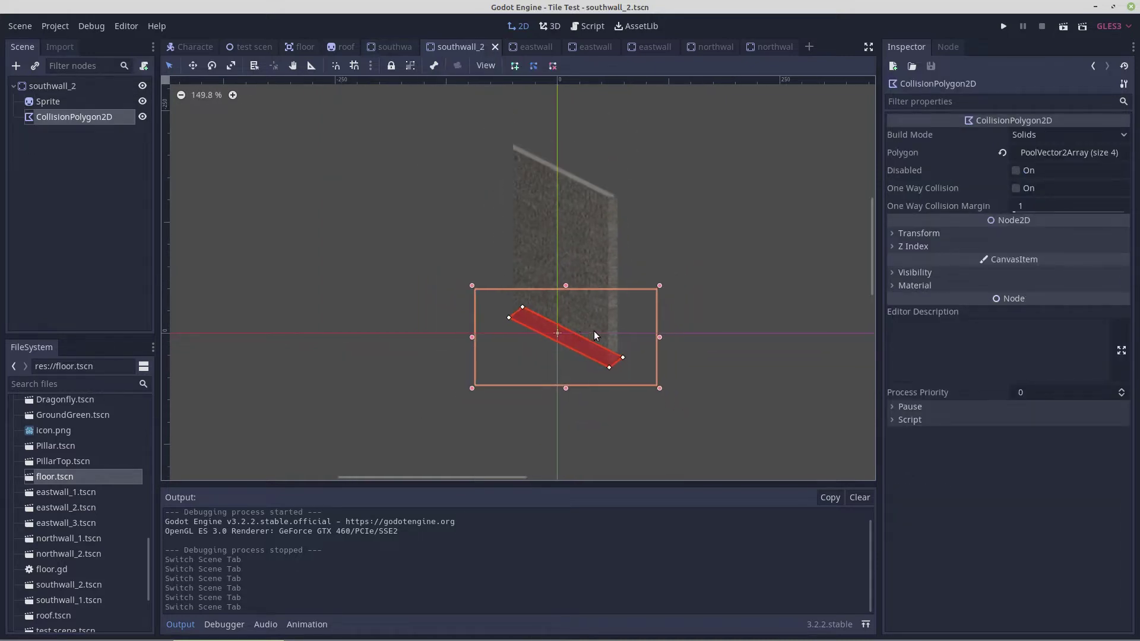
left_click(51, 102)
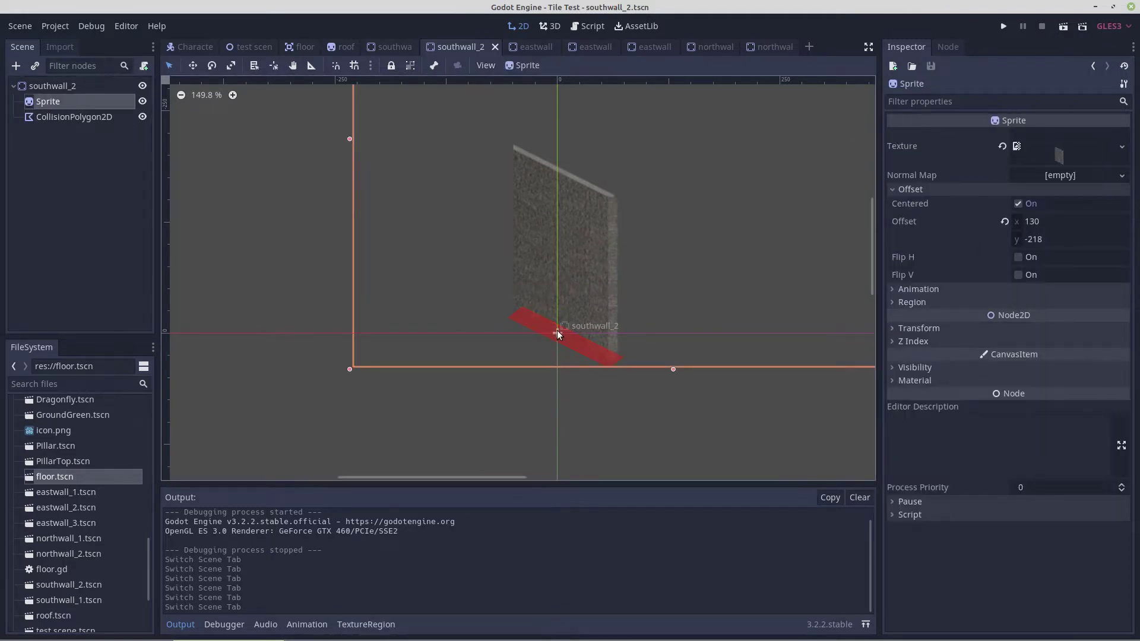
Examine how the collision polygons sit at the wall bases in the eastwall_1, eastwall_2 and eastwall_3 scenes
left_click(540, 49)
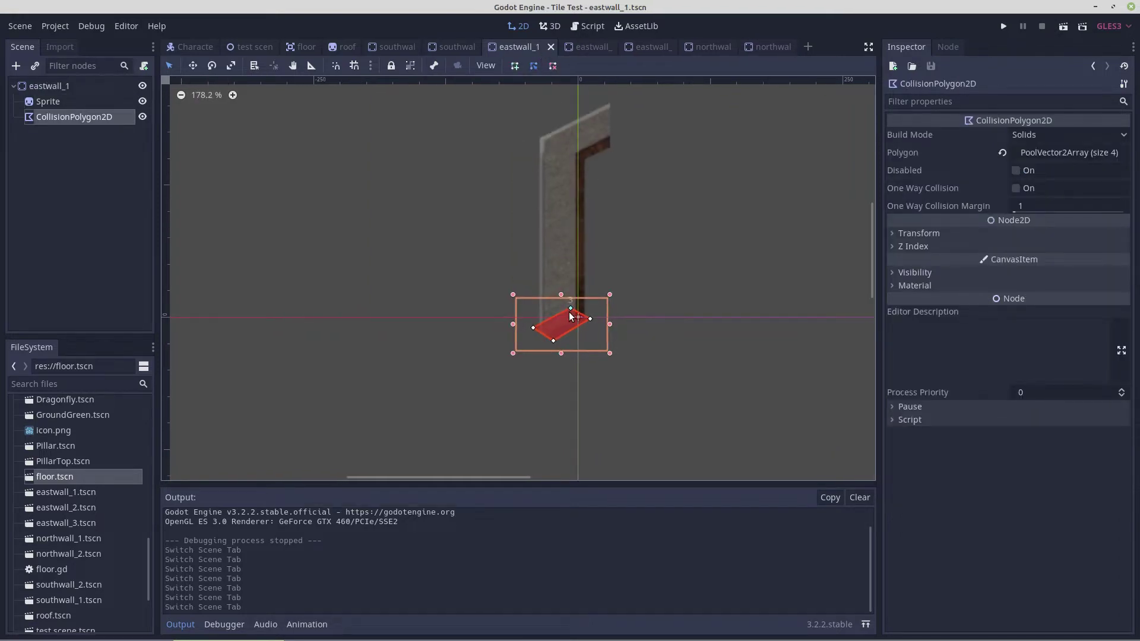
scroll(569, 312, "up", 5)
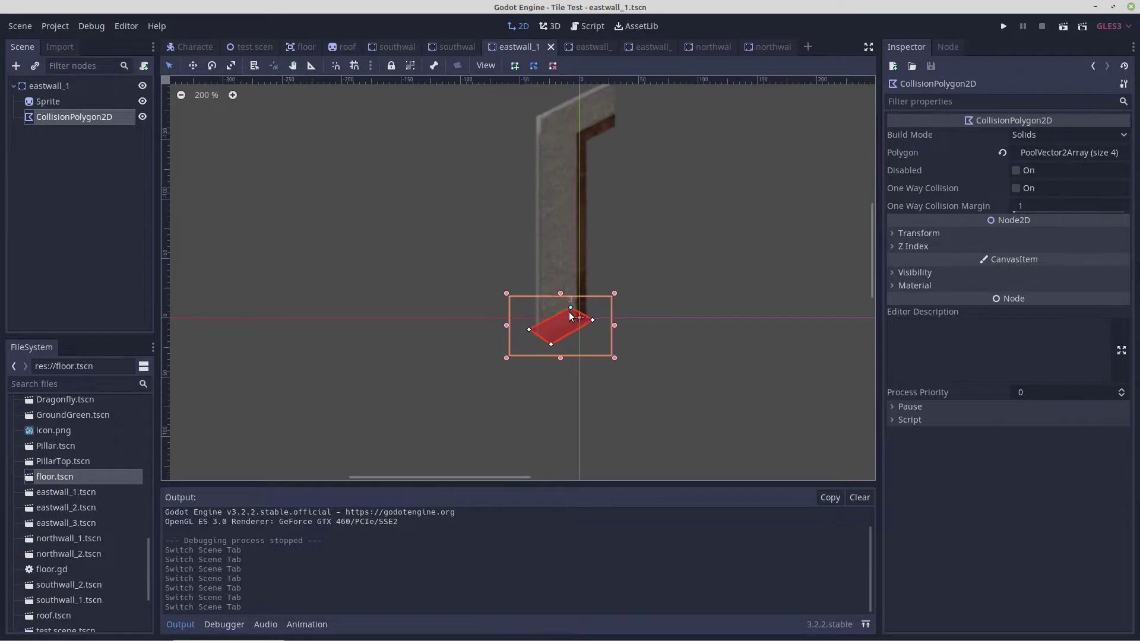
scroll(568, 316, "up", 1)
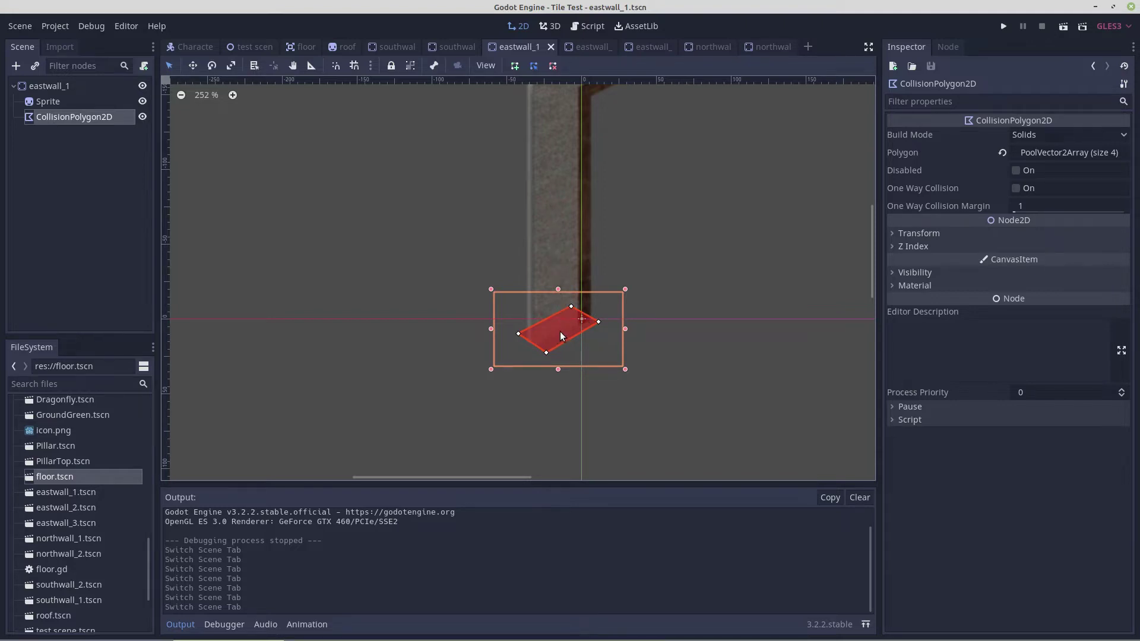
scroll(561, 331, "down", 3)
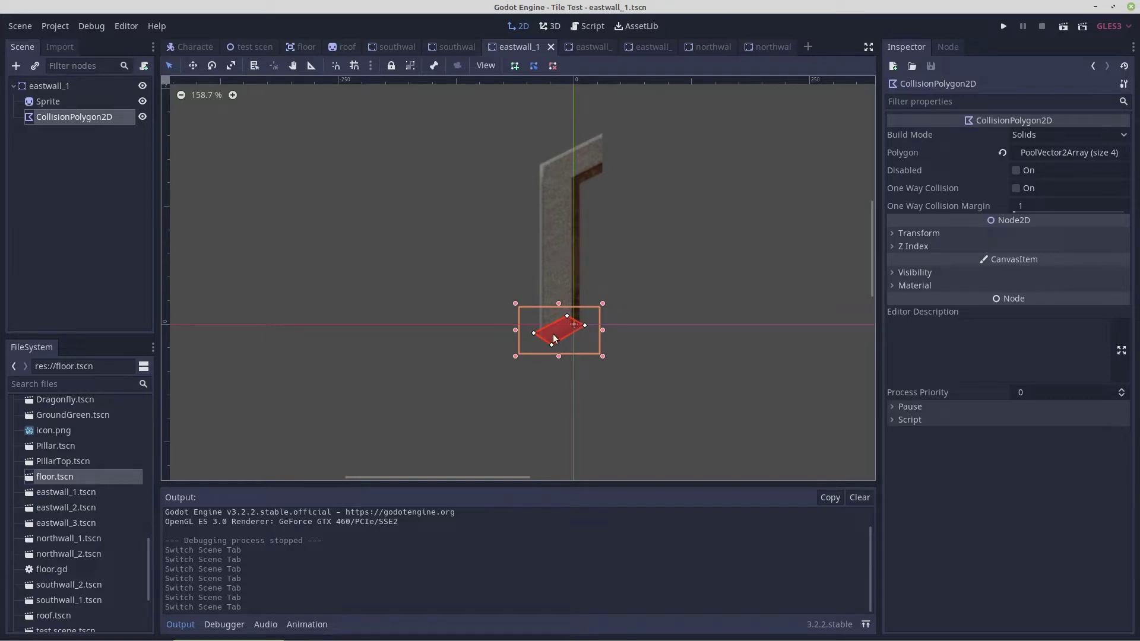
left_click(586, 46)
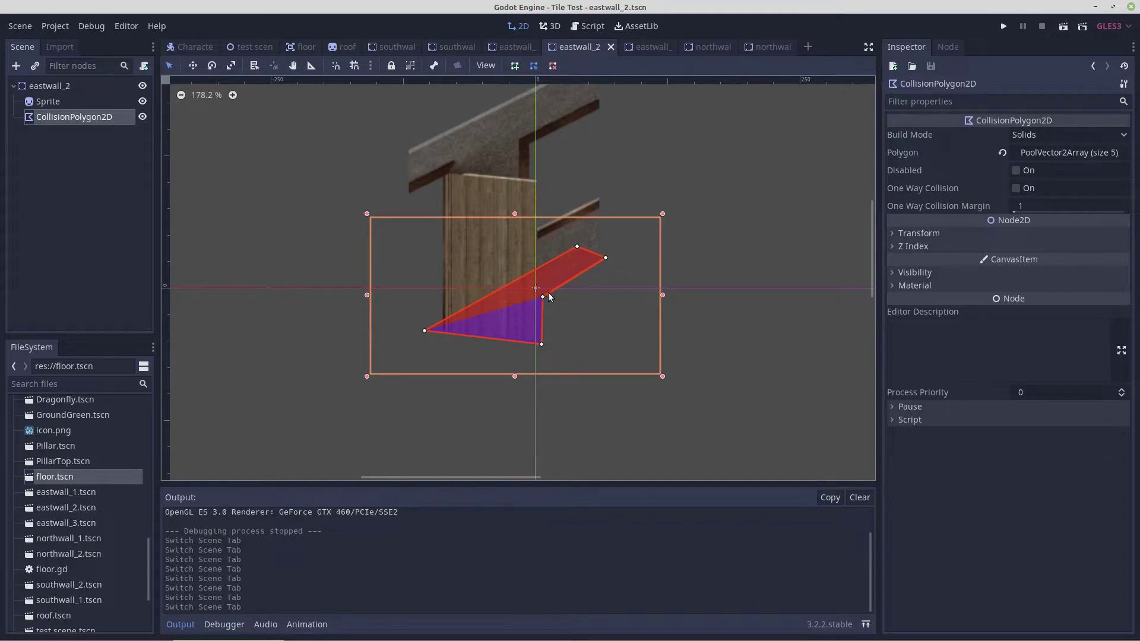
mouse_move(647, 51)
left_click(650, 48)
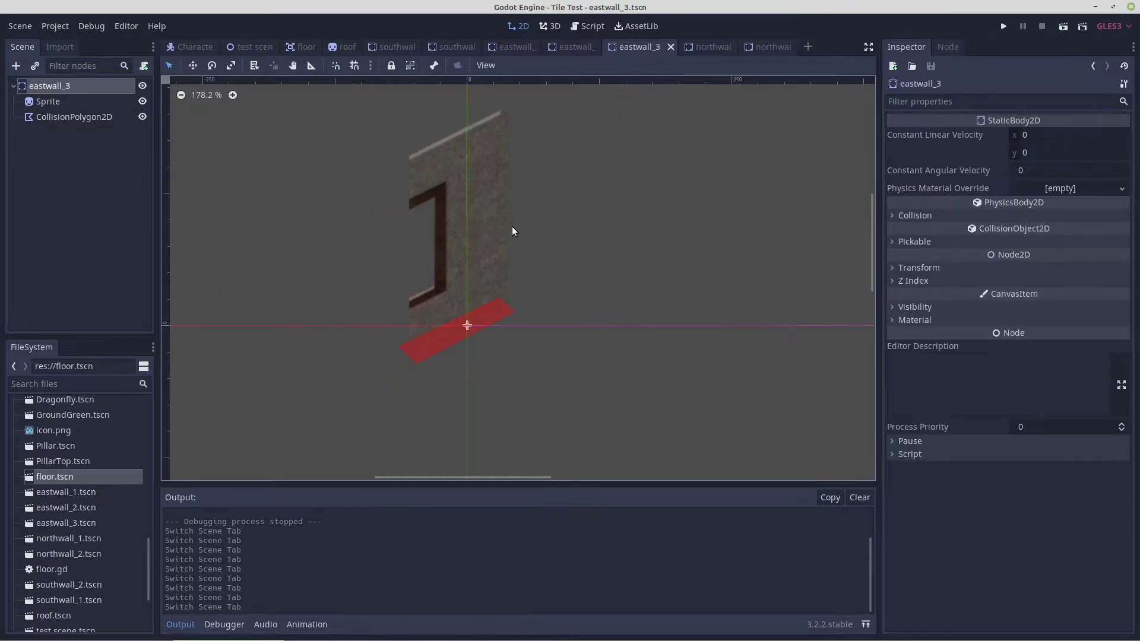
Examine the wall sprites, origins and collision polygons in the northwall_1 and northwall_2 scenes
left_click(705, 43)
scroll(604, 196, "down", 3)
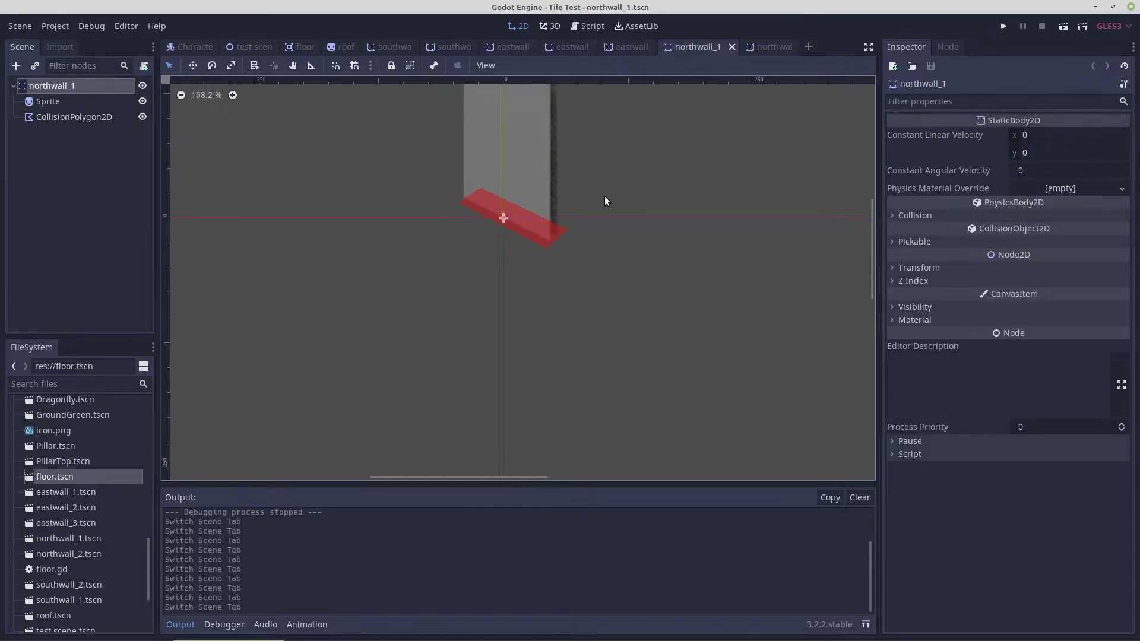
left_click(759, 47)
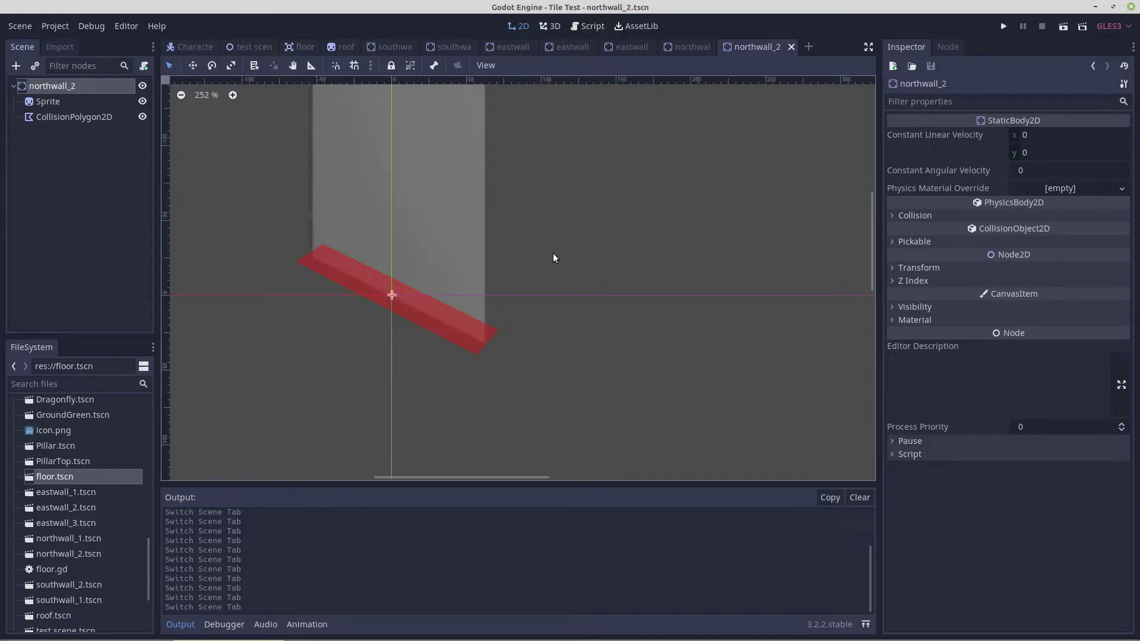
middle_click_drag(525, 262, 547, 354)
scroll(548, 355, "down", 1)
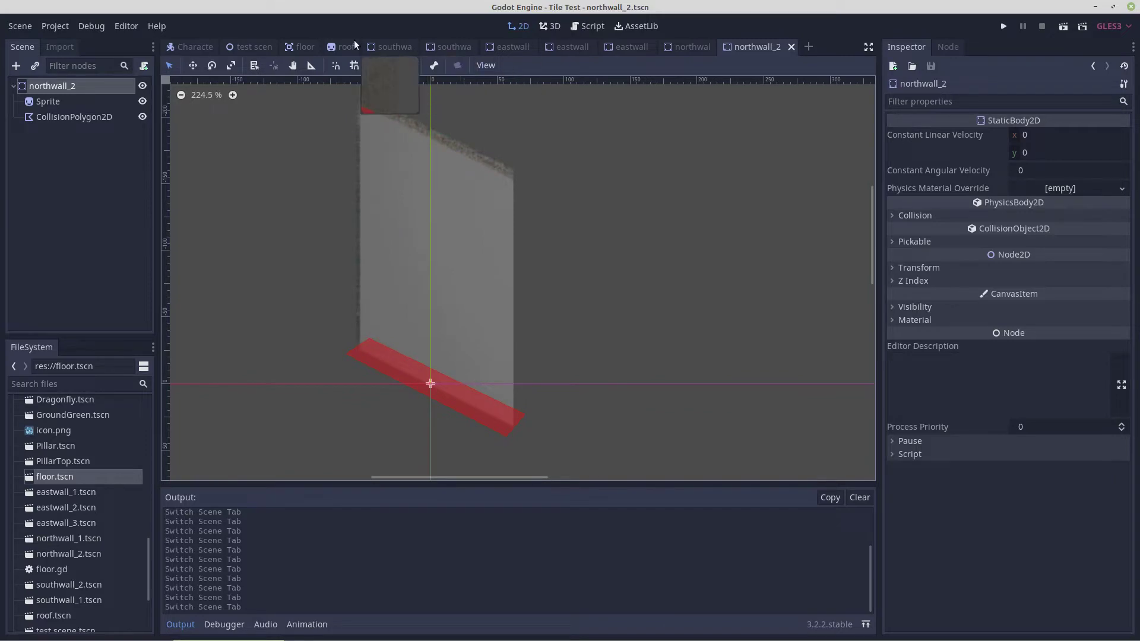
Run the test scene, walk the character to the front and back of the south wall, and close the game
left_click(256, 45)
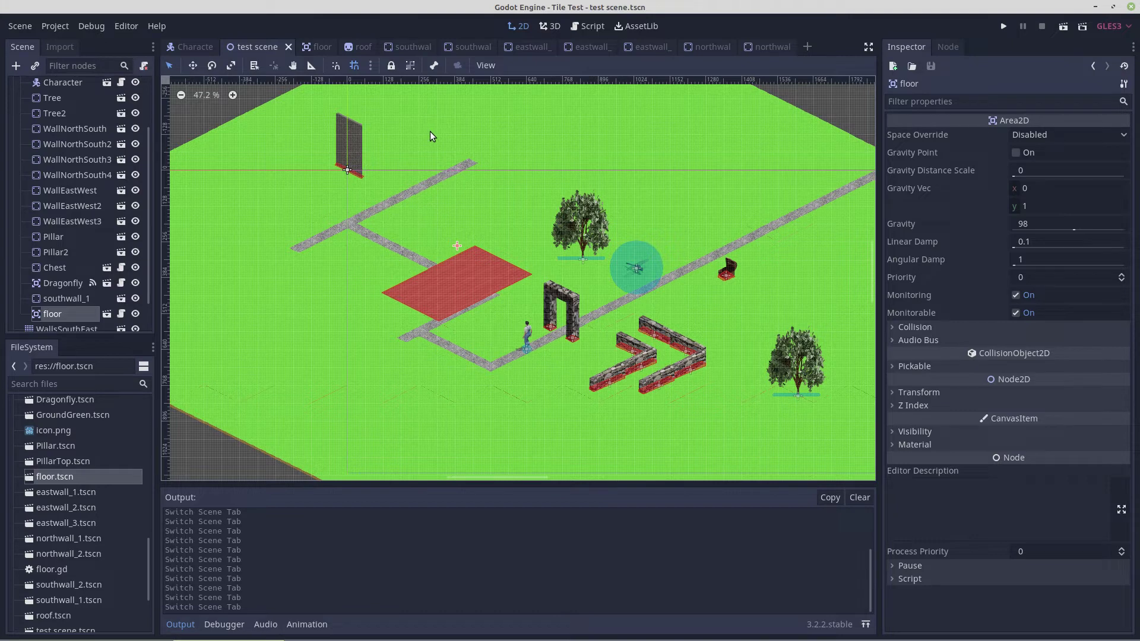
left_click(1063, 26)
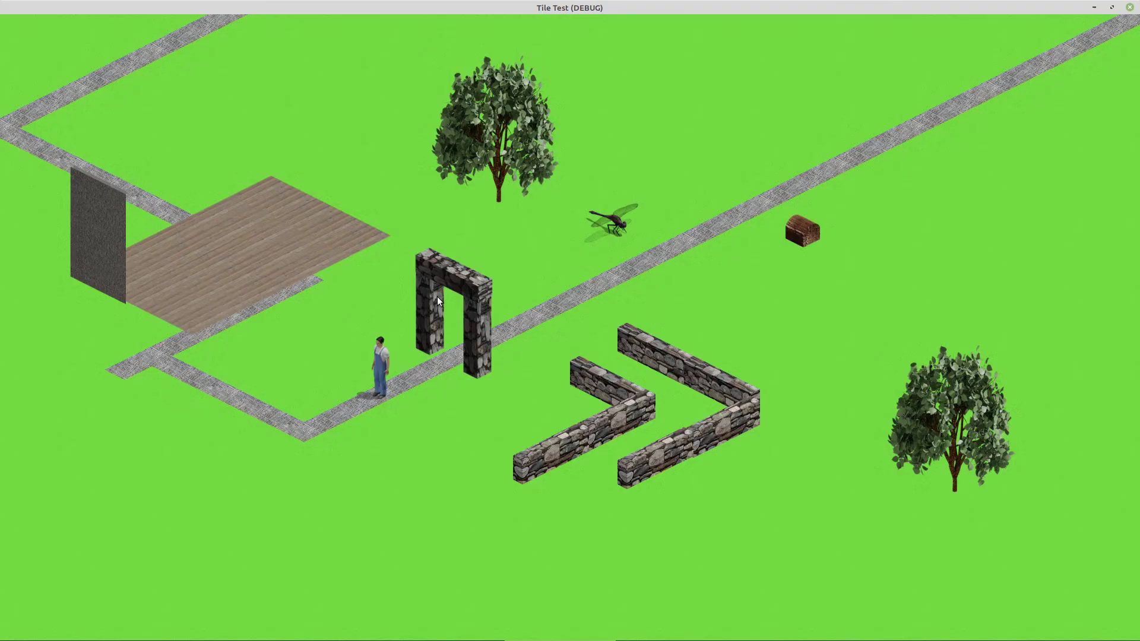
left_click(76, 264)
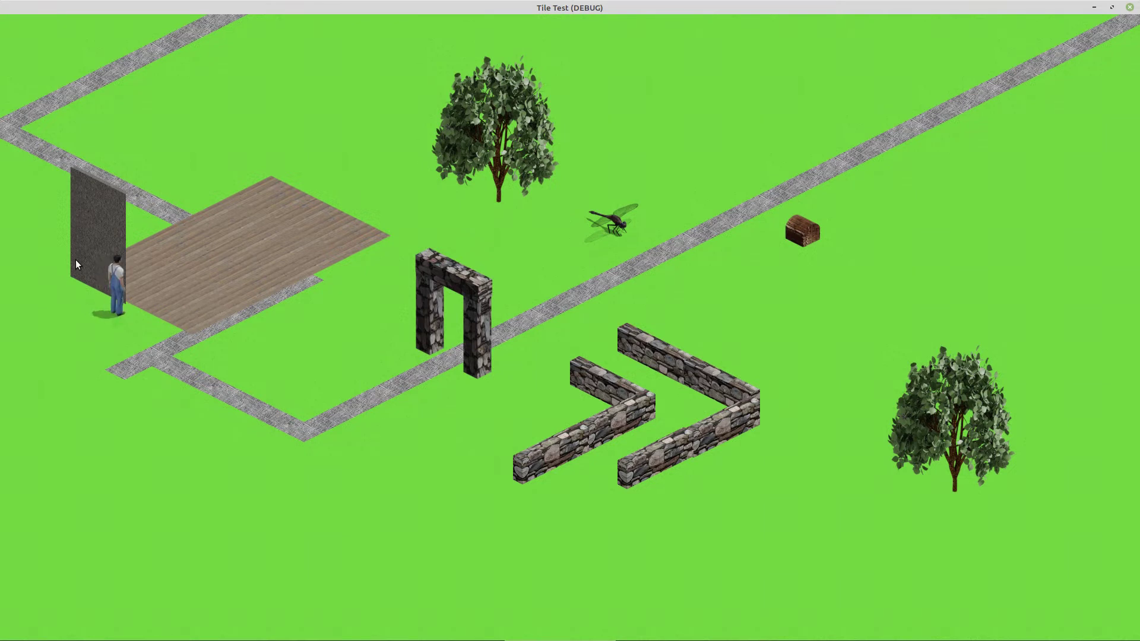
left_click(76, 259)
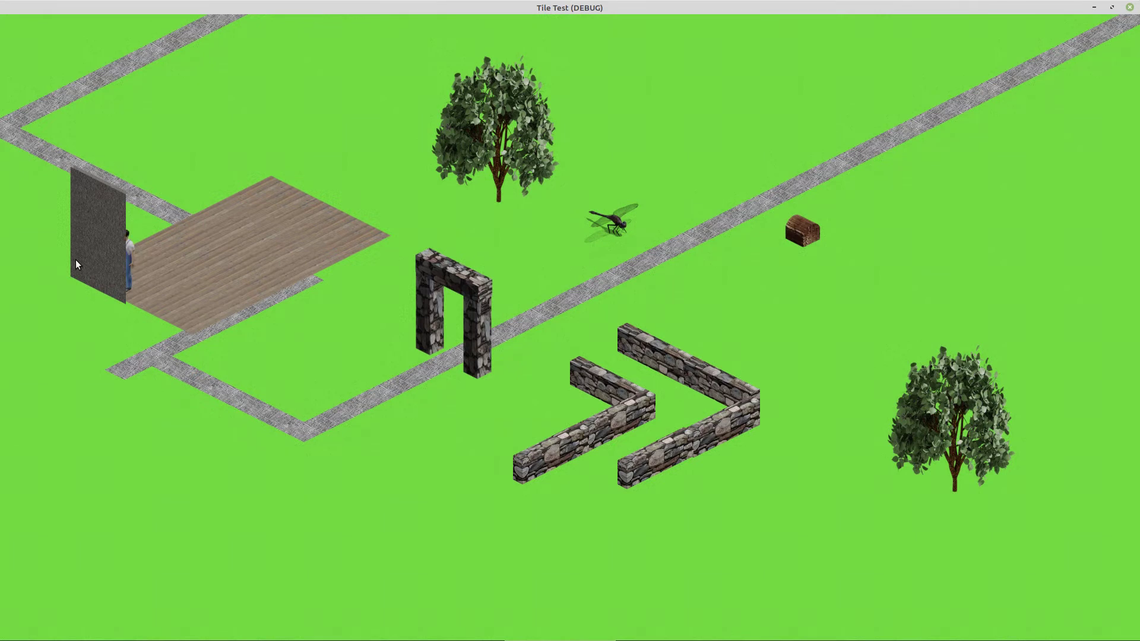
left_click(1130, 8)
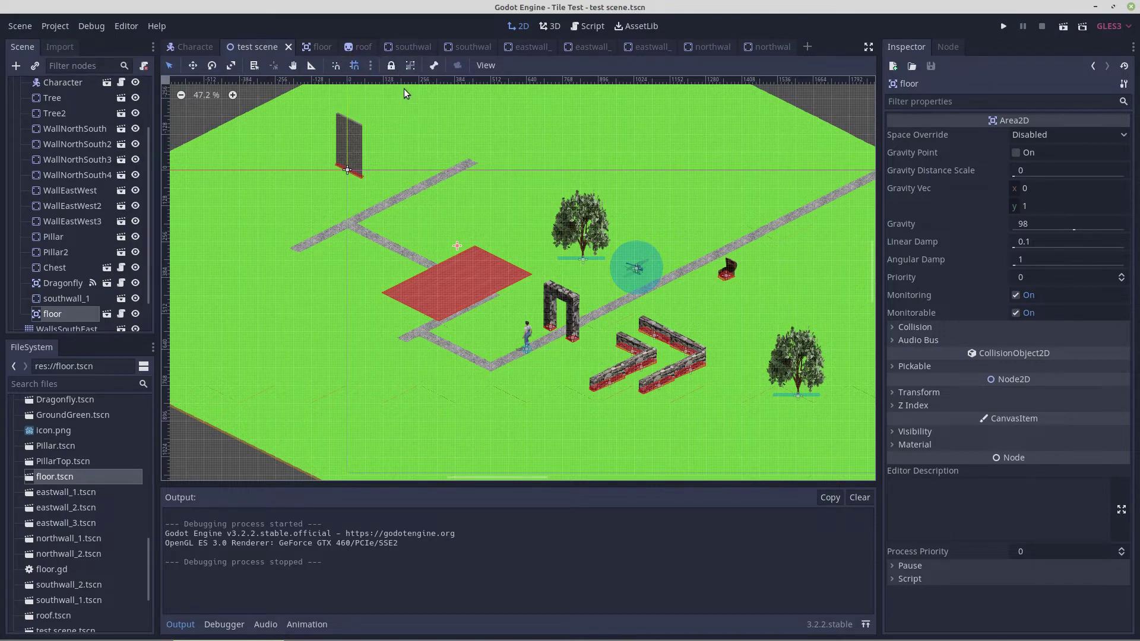
Reshape the southwall_1 collision polygon by moving its lower corner points and its upper right point to make the strip thicker
left_click(413, 48)
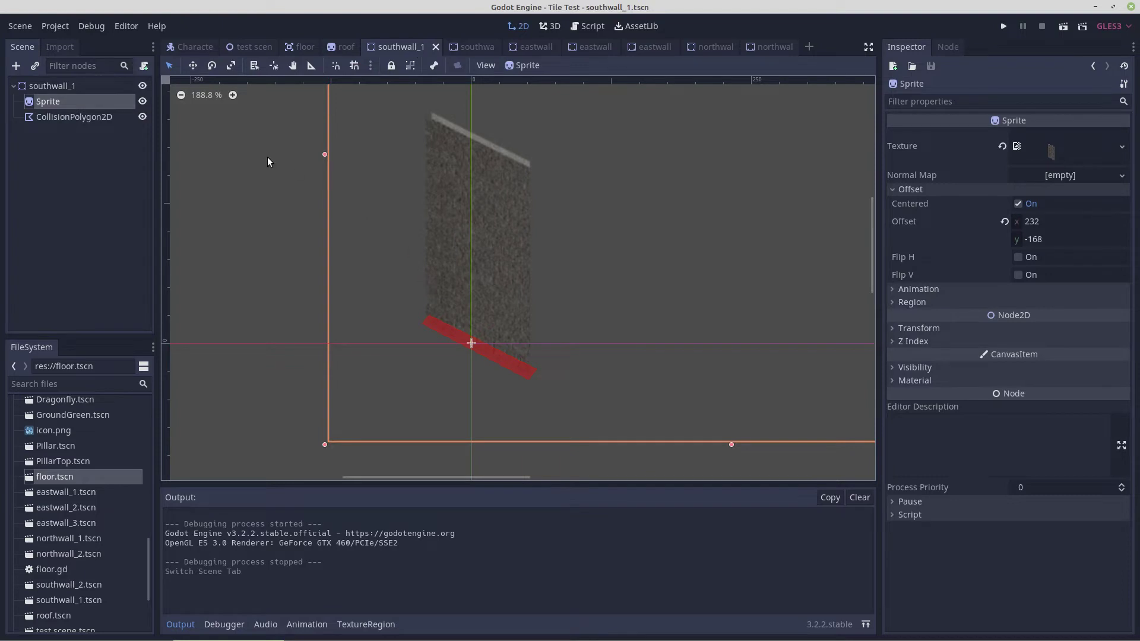
left_click(84, 118)
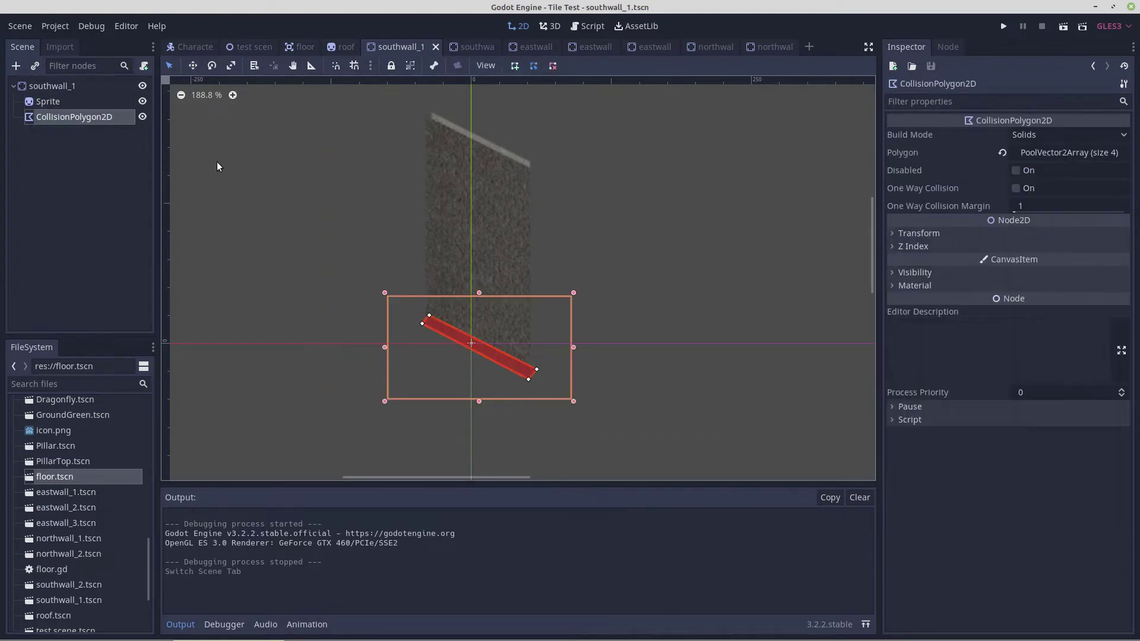
left_click(534, 66)
scroll(450, 322, "up", 2)
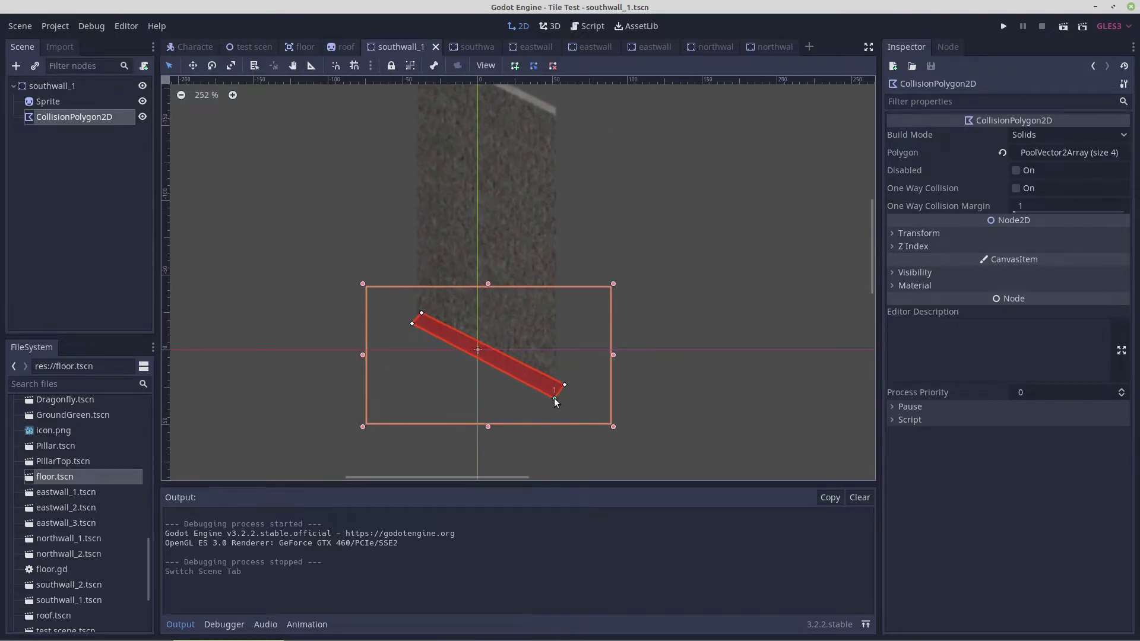
mouse_move(553, 402)
left_mouse_down()
mouse_move(547, 412)
mouse_move(555, 399)
left_mouse_up()
left_click_drag(412, 323, 404, 330)
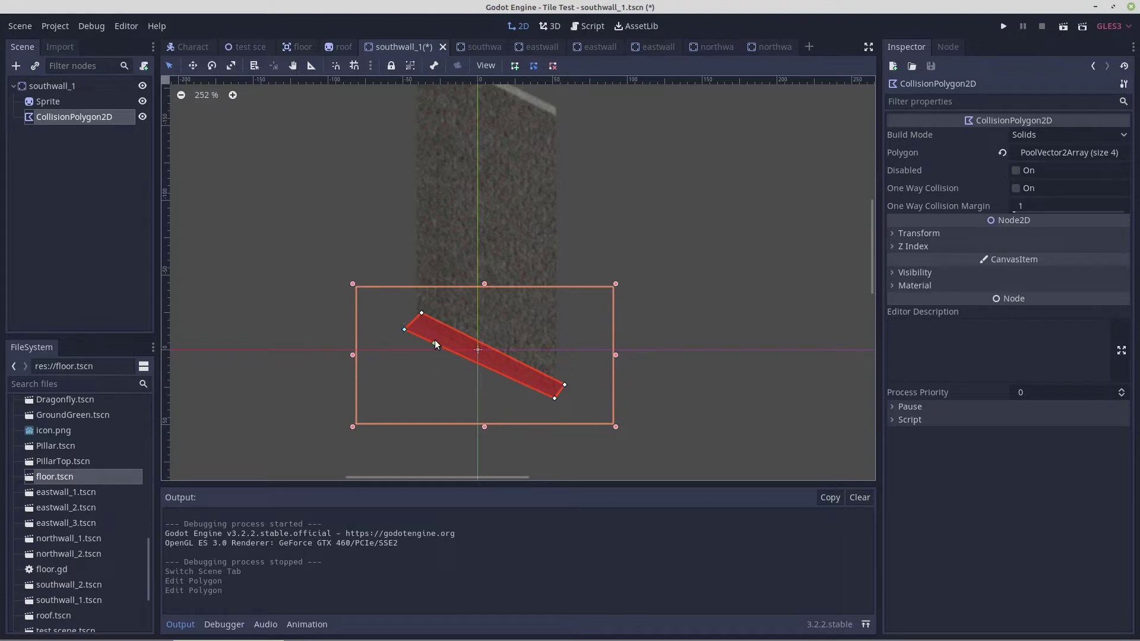
left_click_drag(567, 387, 571, 375)
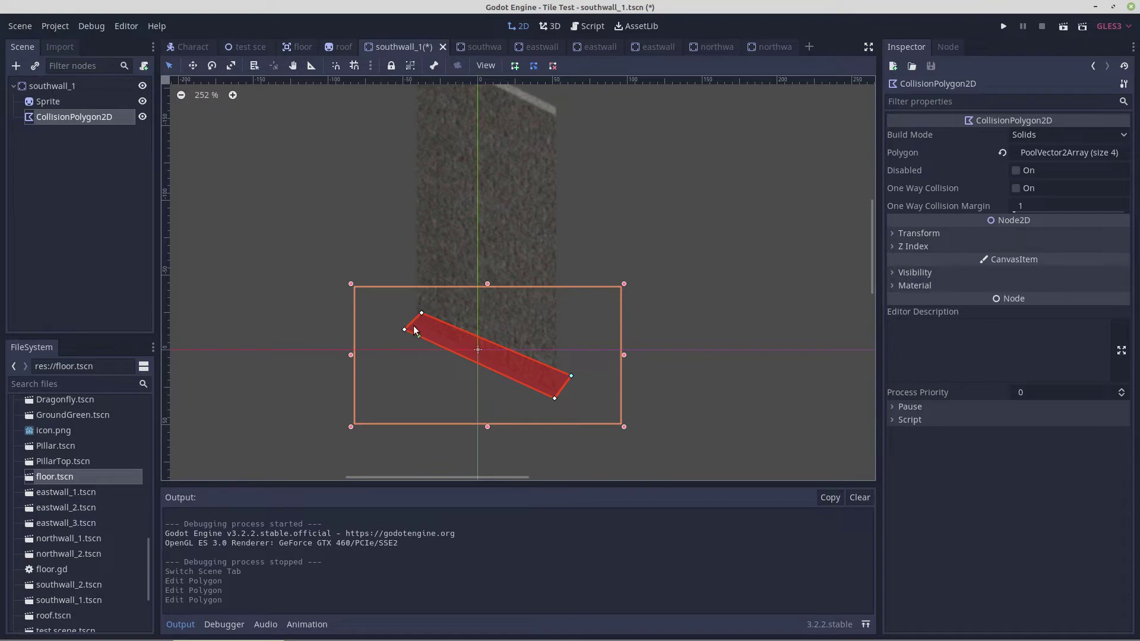
Inspect the Character scene's collision shape and show the idle_east animation in its AnimationPlayer
left_click(196, 47)
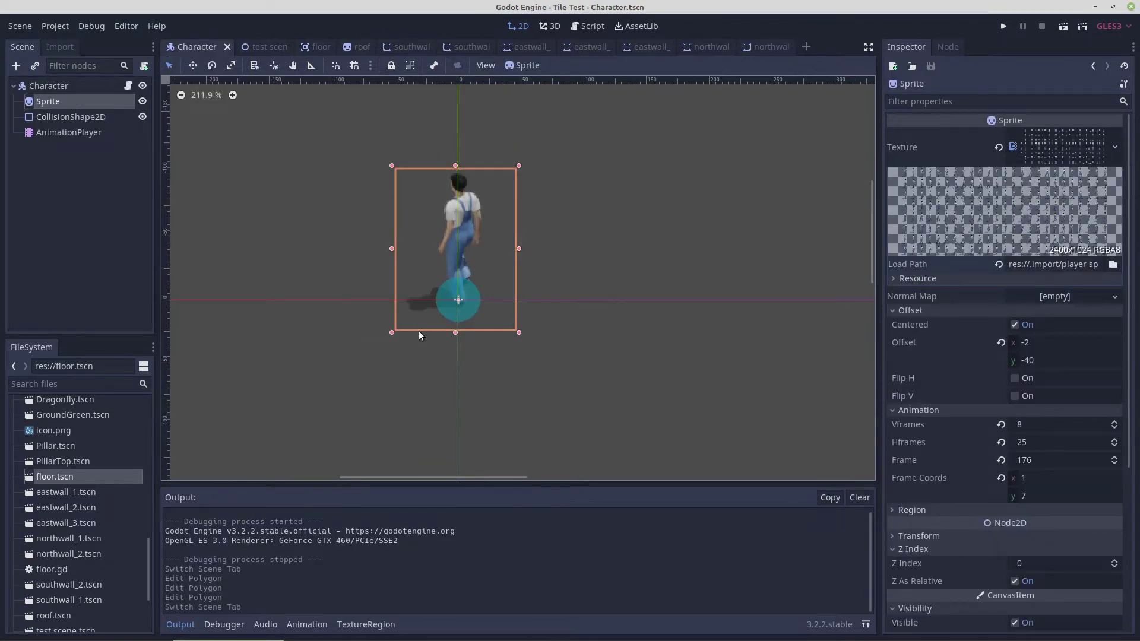
scroll(419, 330, "up", 1)
scroll(491, 286, "up", 1)
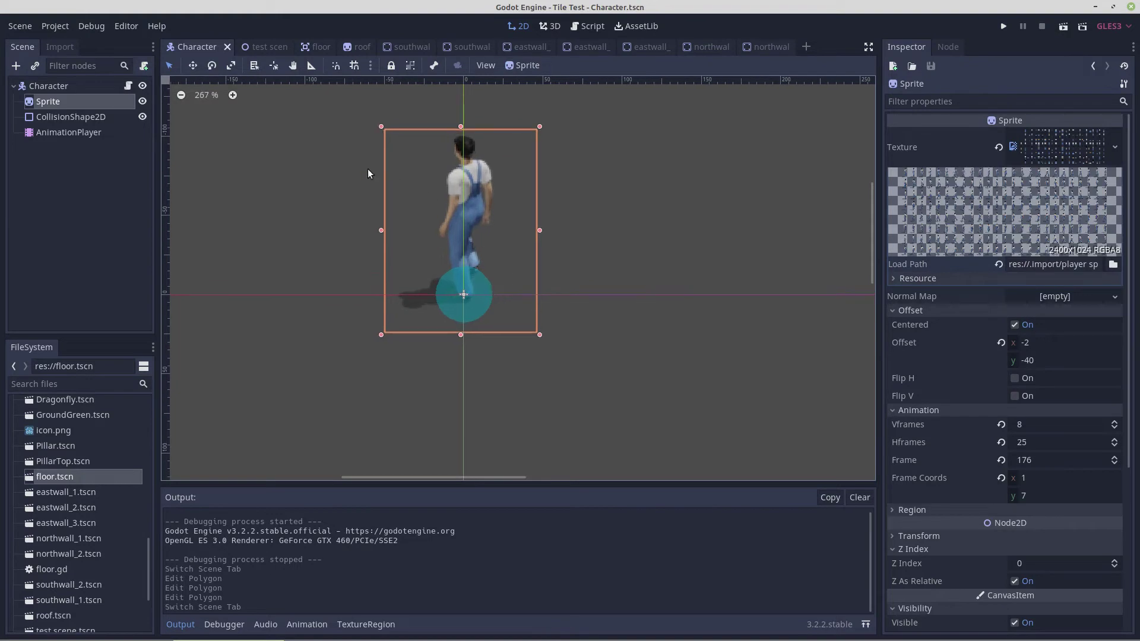
left_click(82, 131)
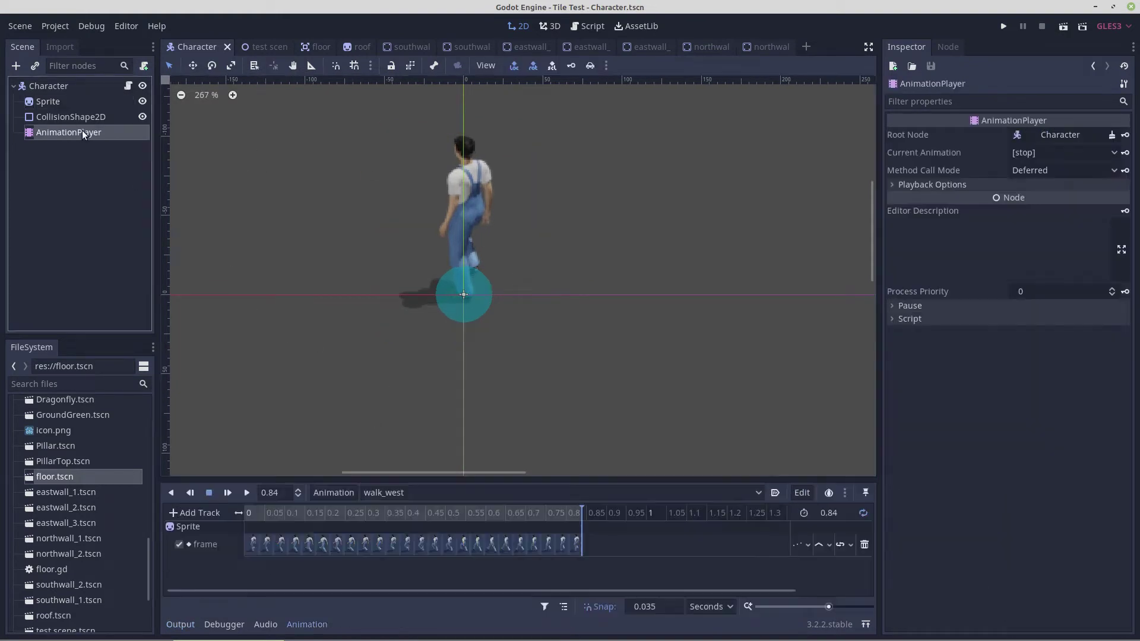
left_click(394, 493)
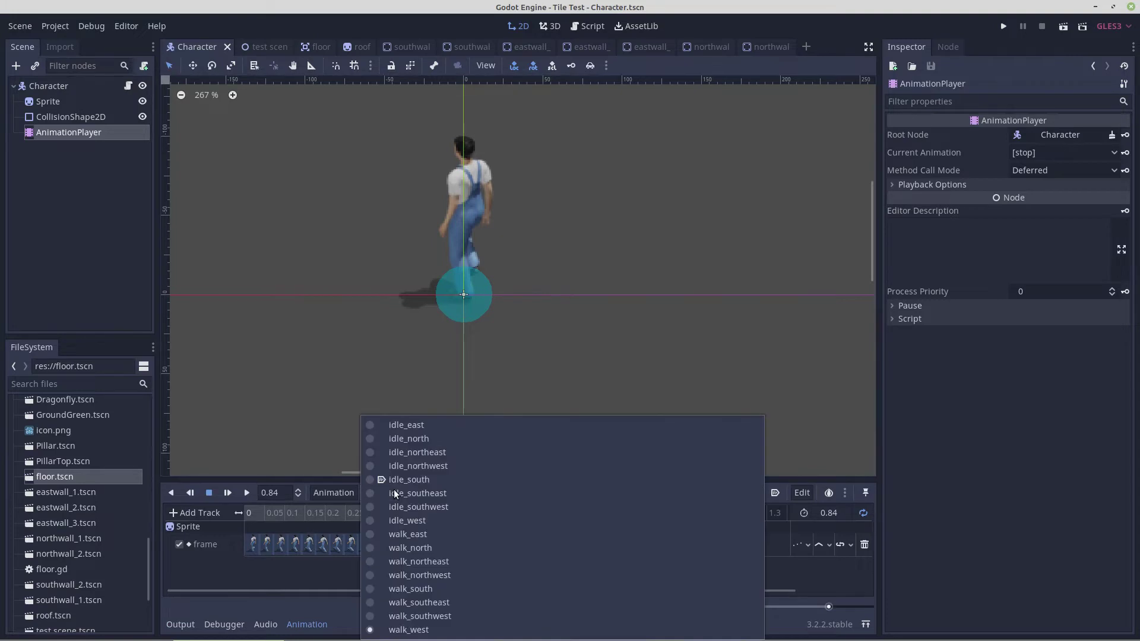
left_click(422, 427)
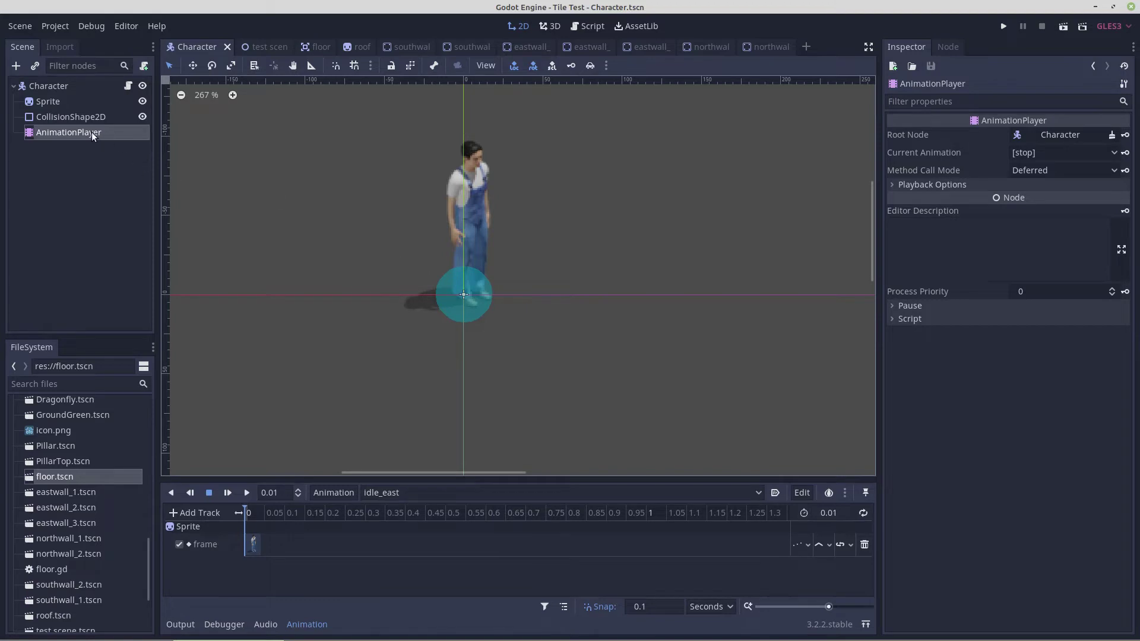
Set the horizontal offset of the Character scene's sprite to -6, and refine it to -8
left_click(44, 103)
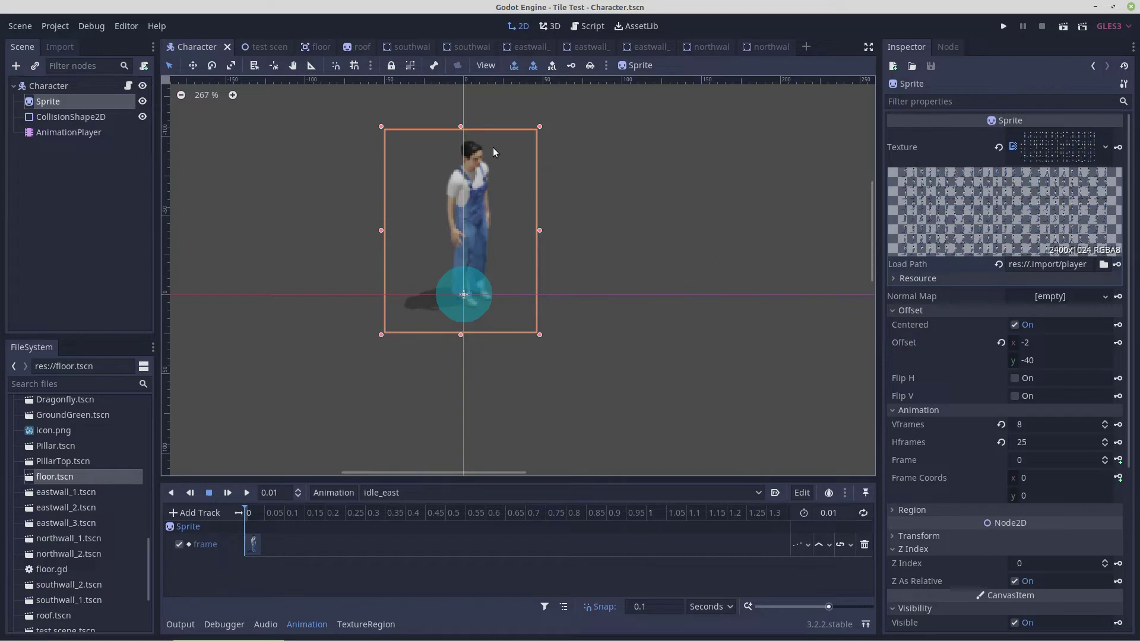
left_click(1027, 344)
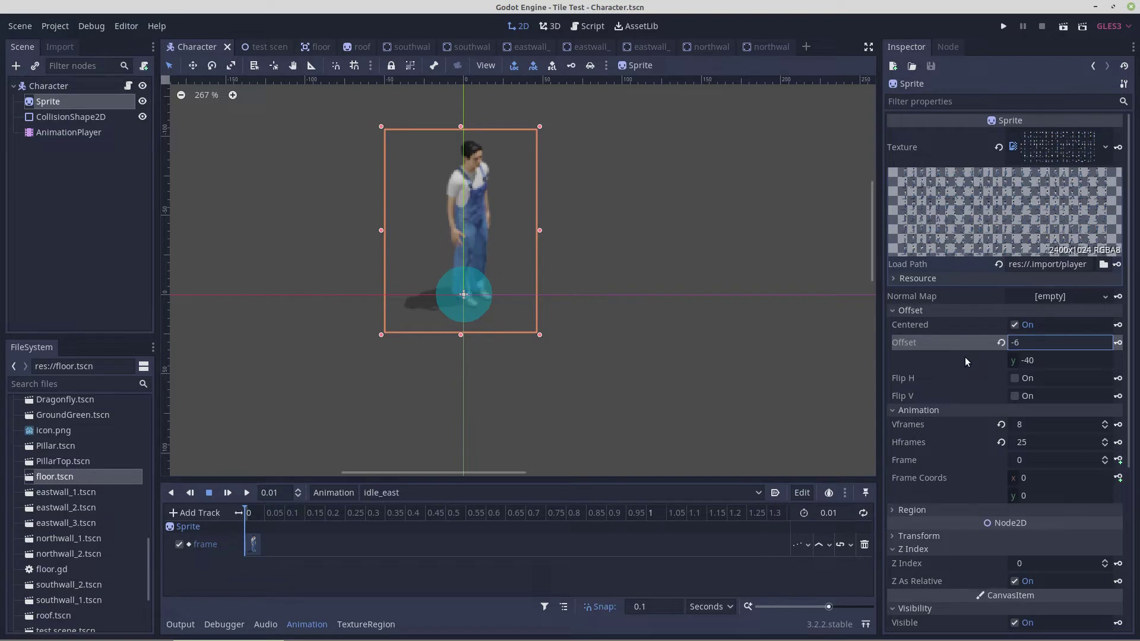
type("6")
key("Return")
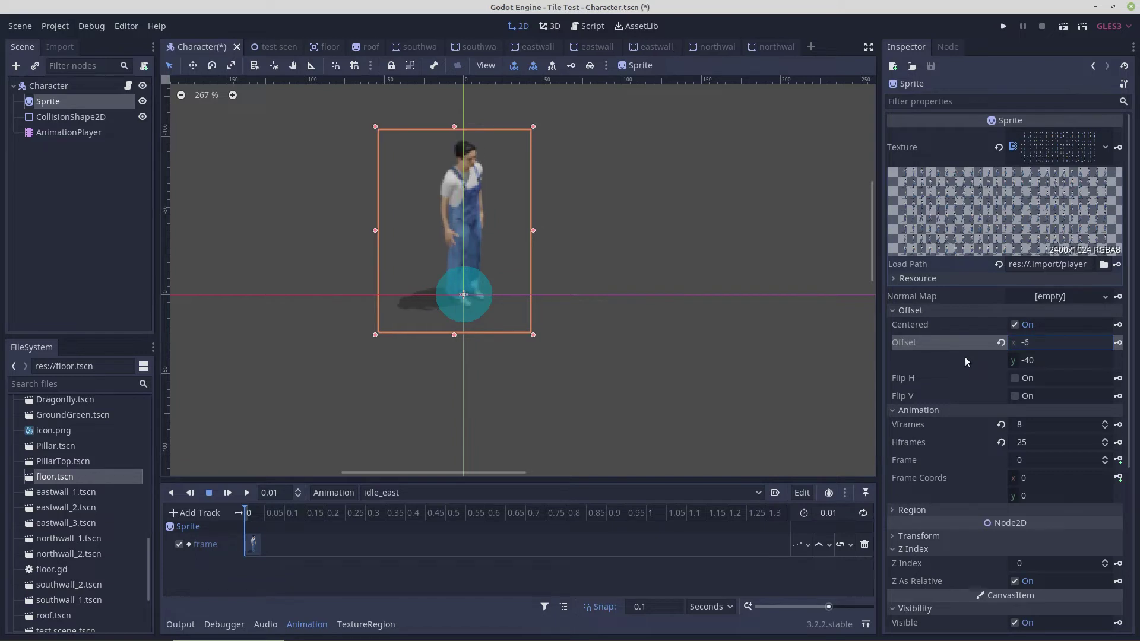
double_click(1019, 348)
key("Return")
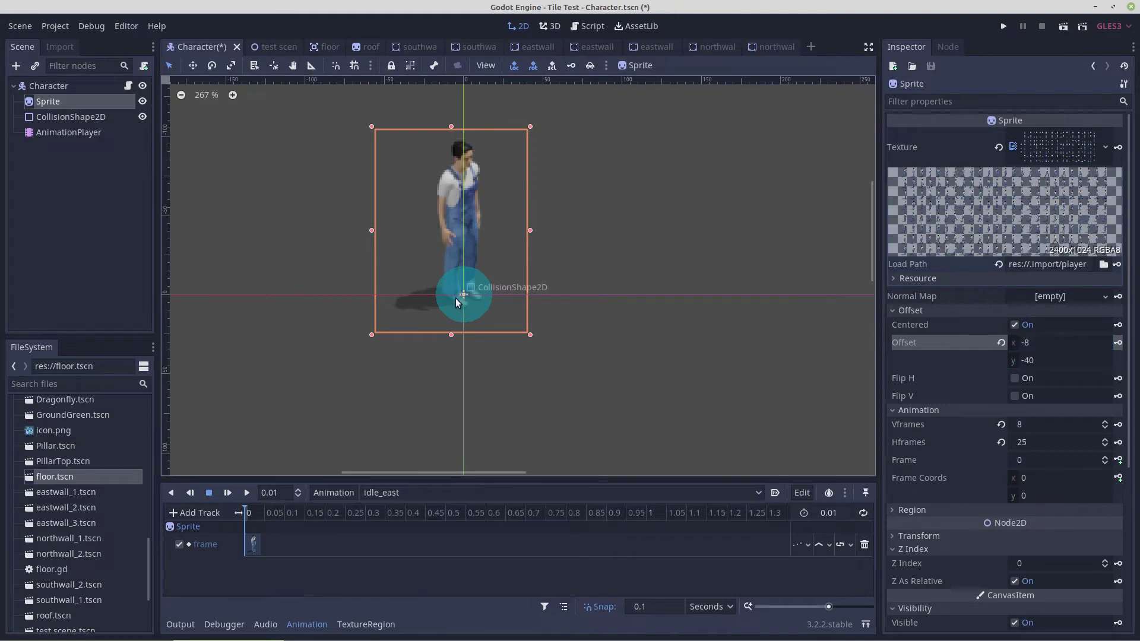
Run the test scene and walk the character up to the front of the south wall beside the wooden floor
left_click(269, 48)
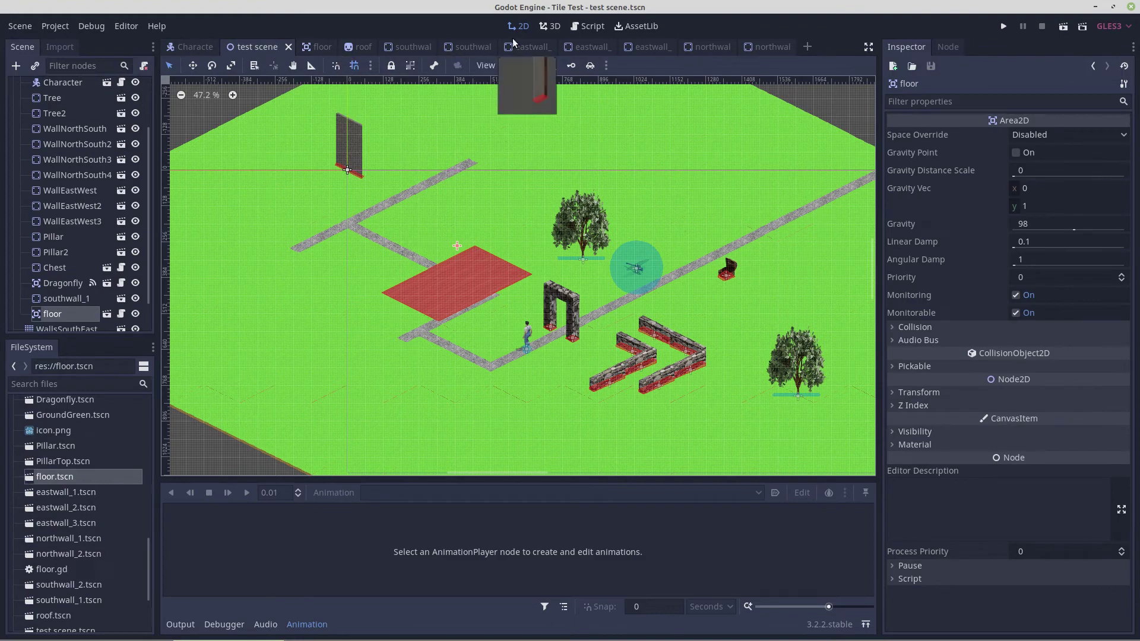
left_click(408, 47)
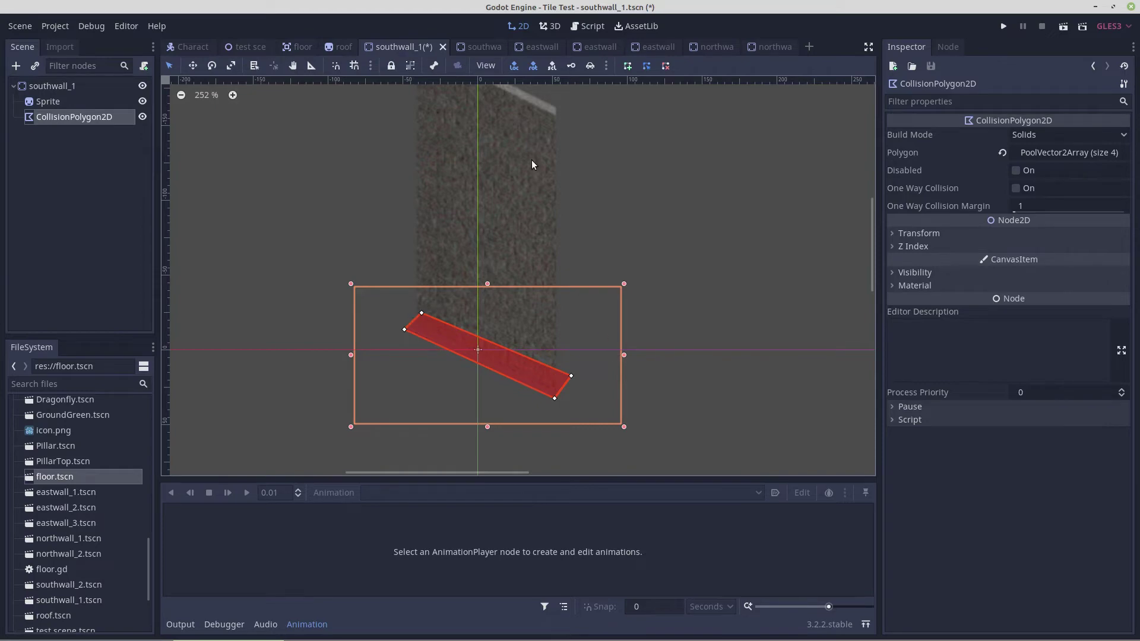
left_click(251, 47)
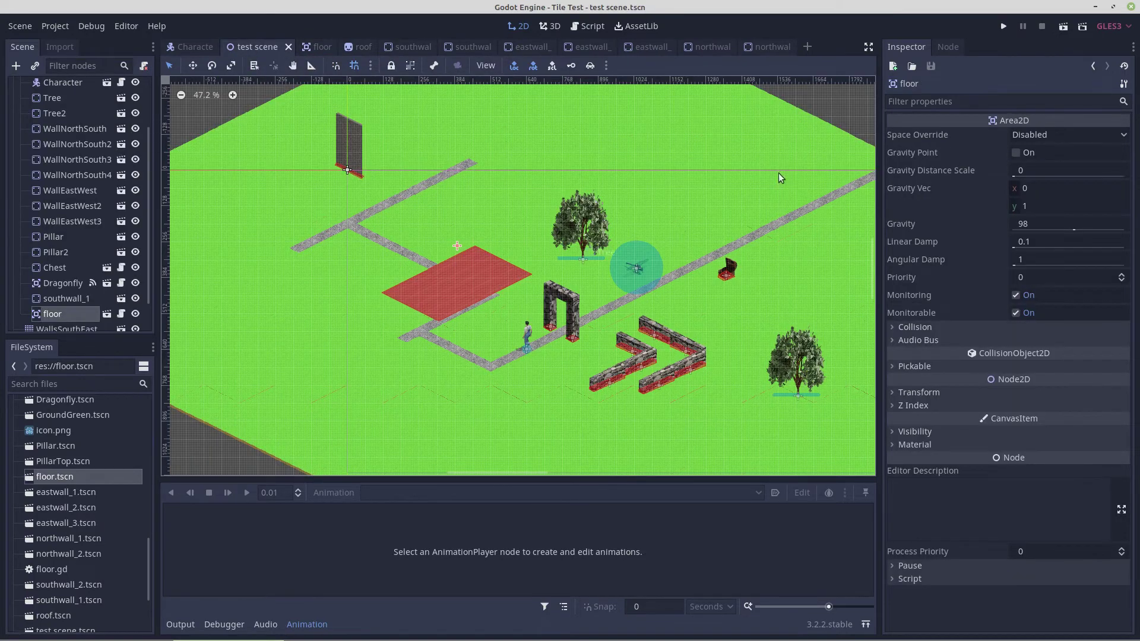
left_click(1063, 27)
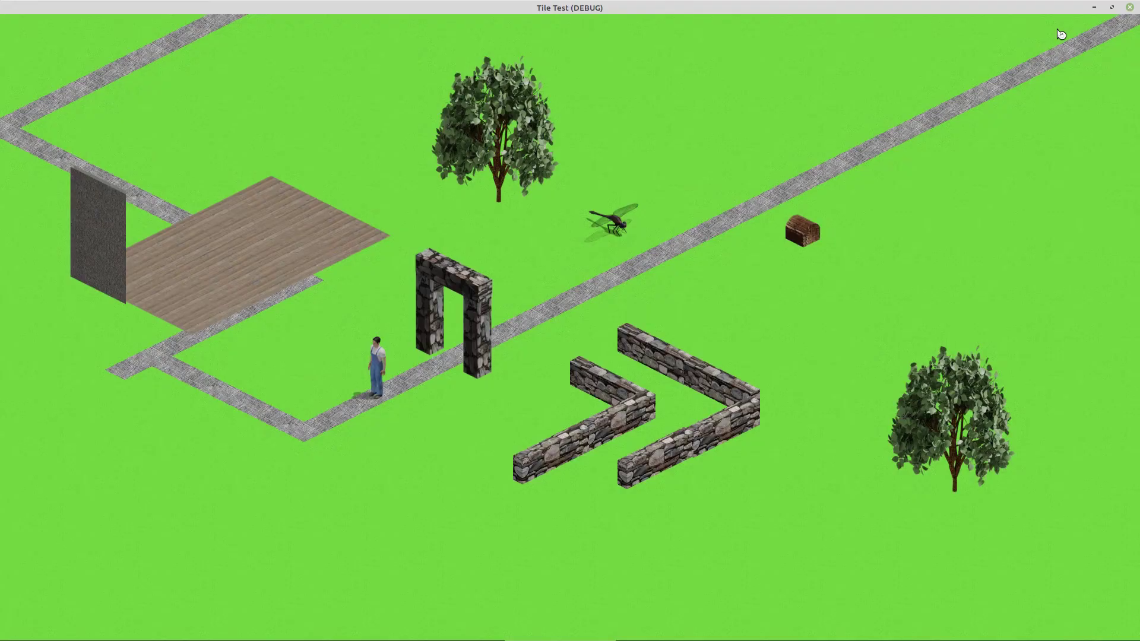
key("Left")
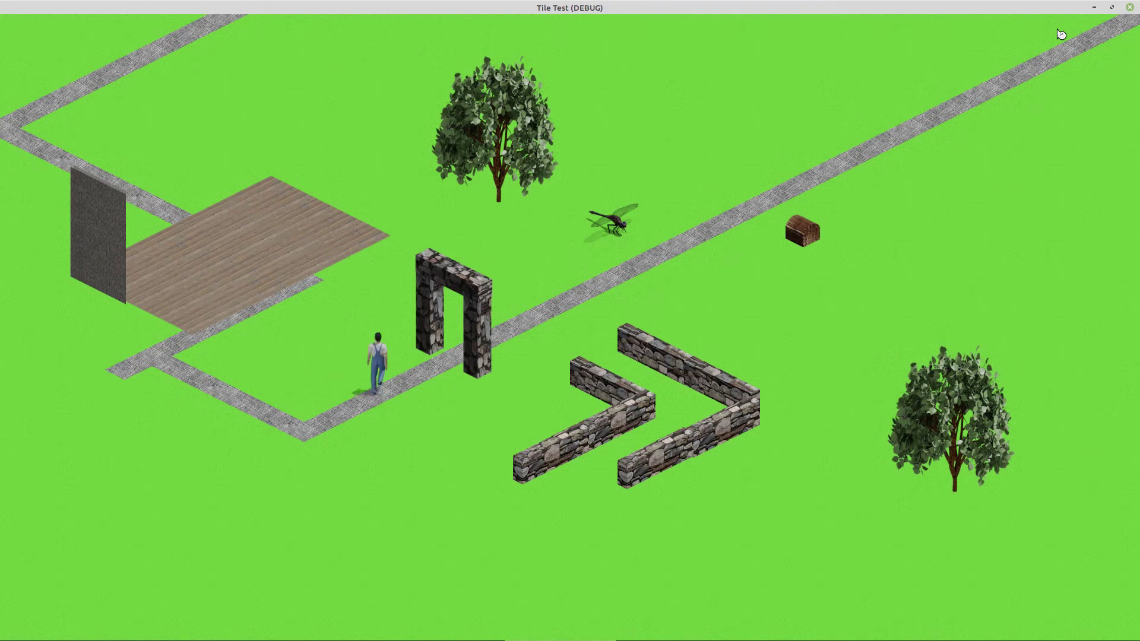
key("Left")
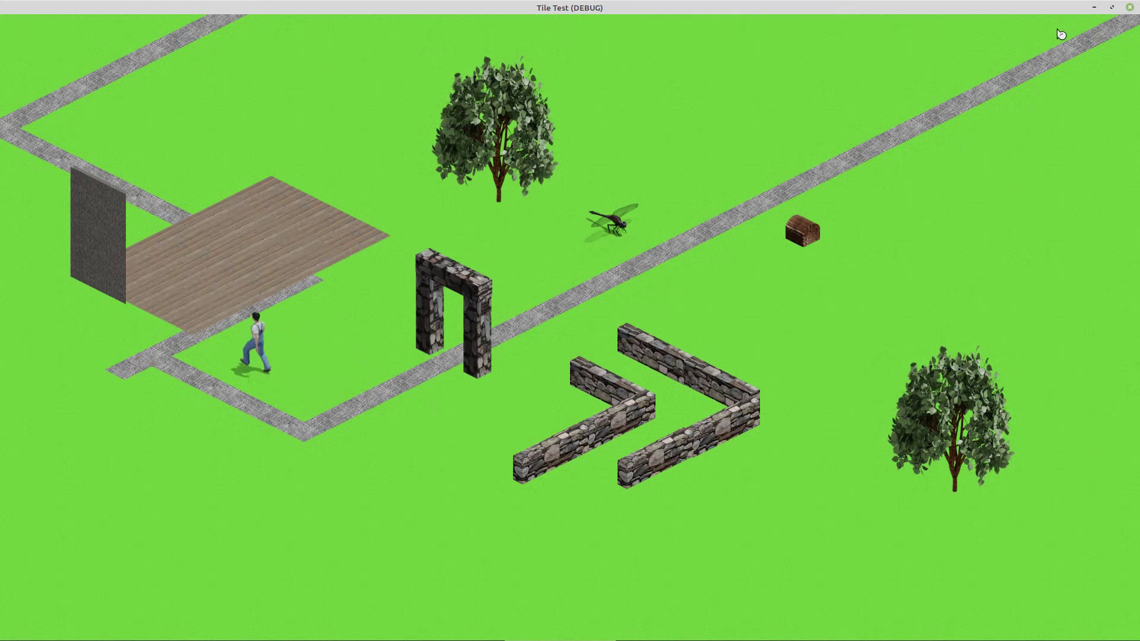
key("Left")
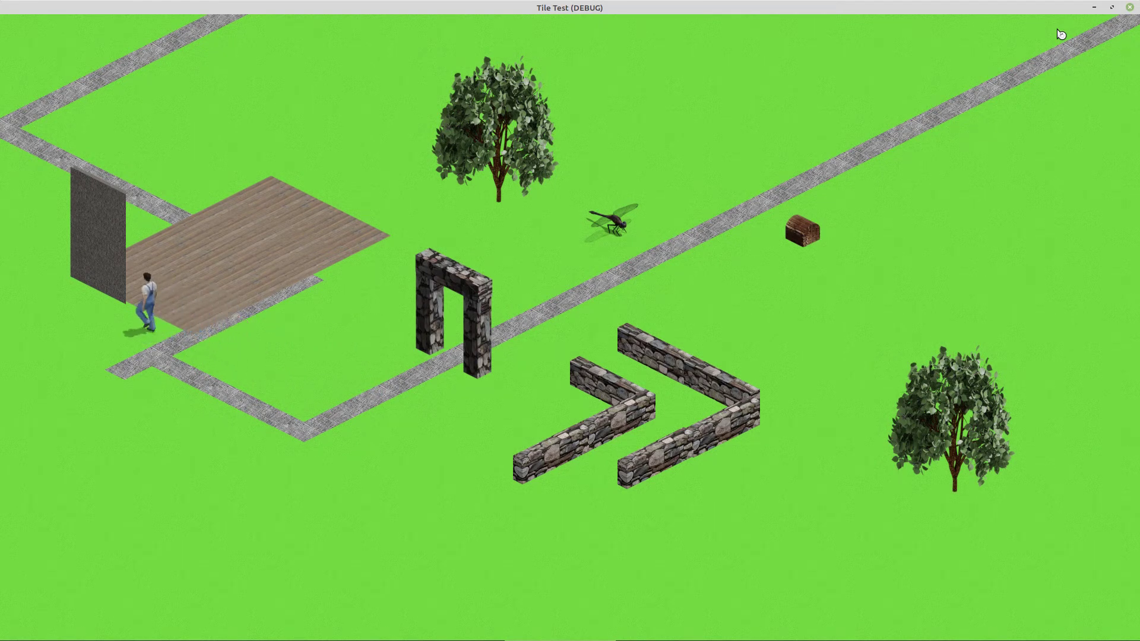
key("Left")
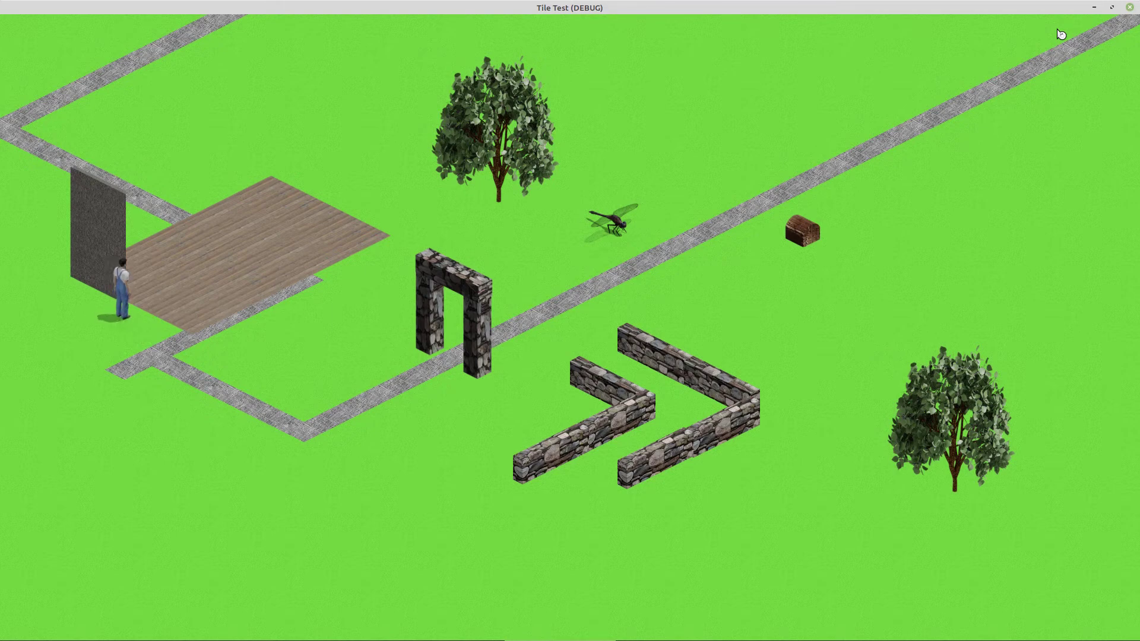
Walk the character around behind the south wall and back to its front, and close the game
key("Up")
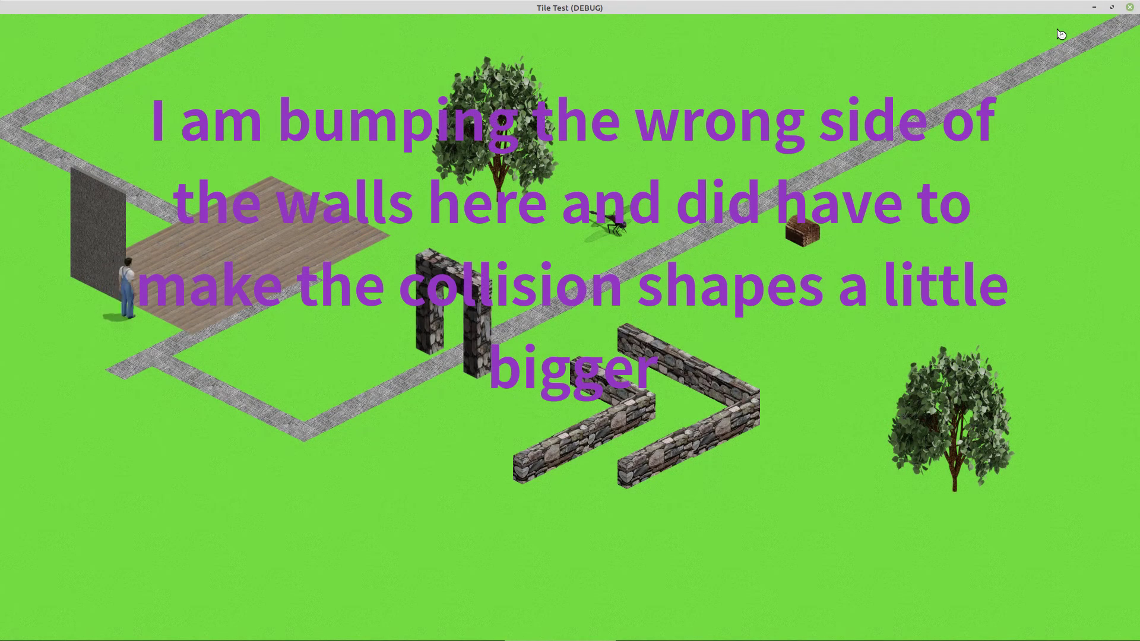
key("Up")
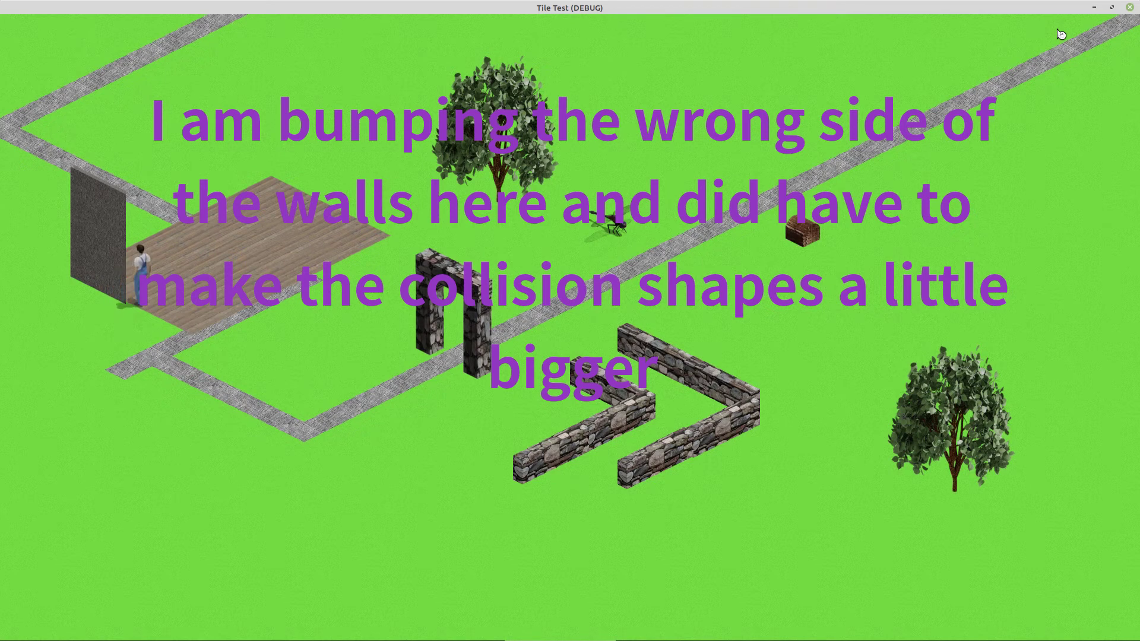
key("Left")
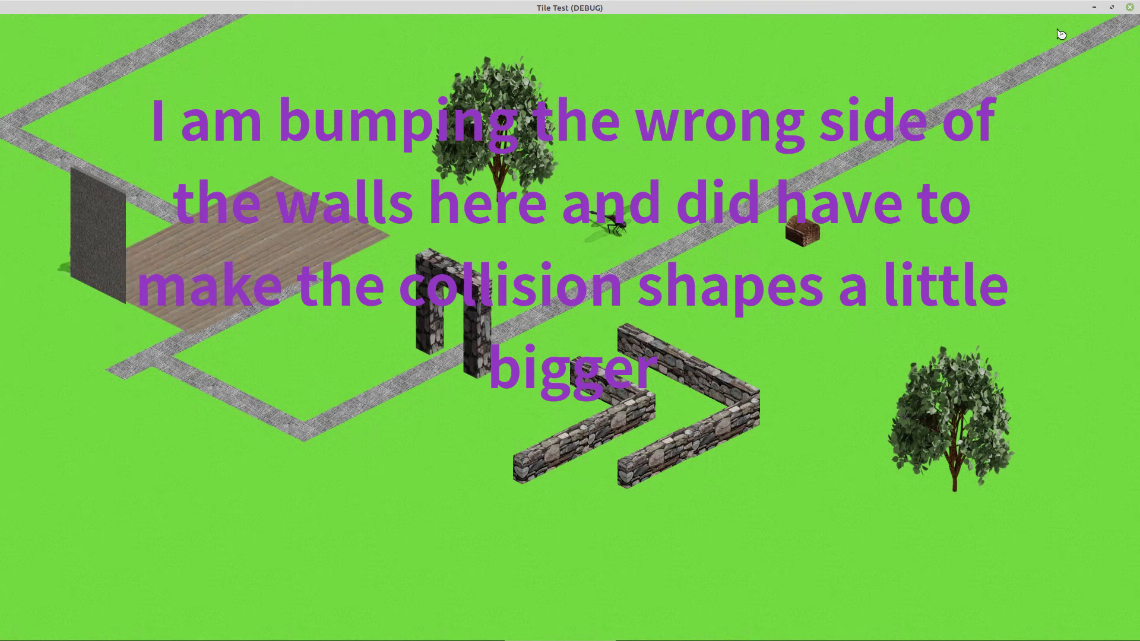
key("Left")
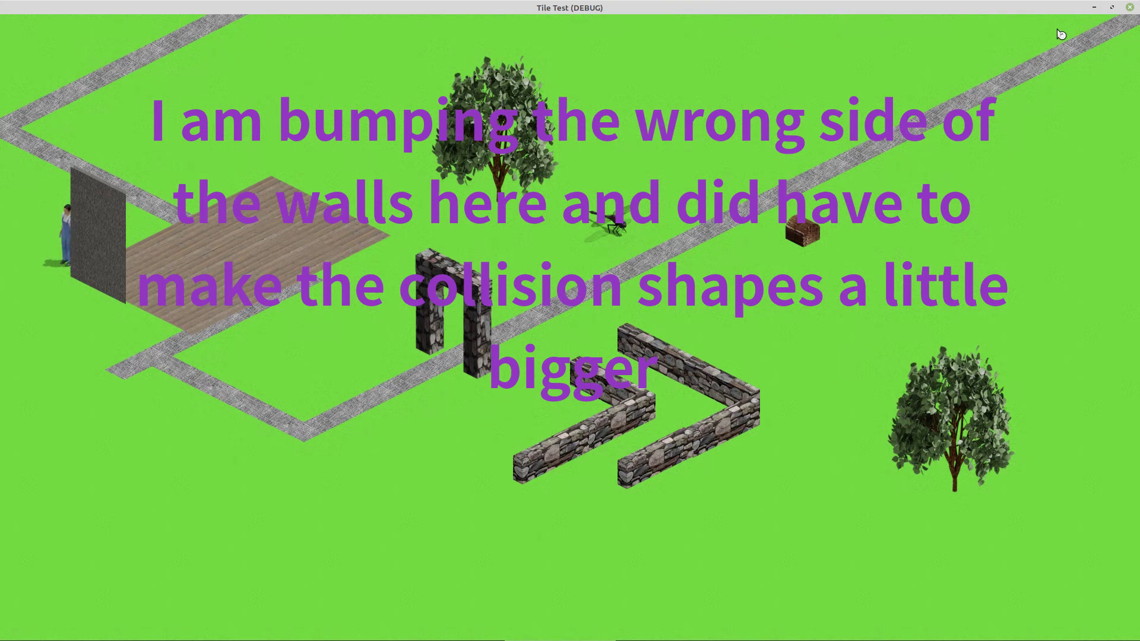
key("Down")
key("Right")
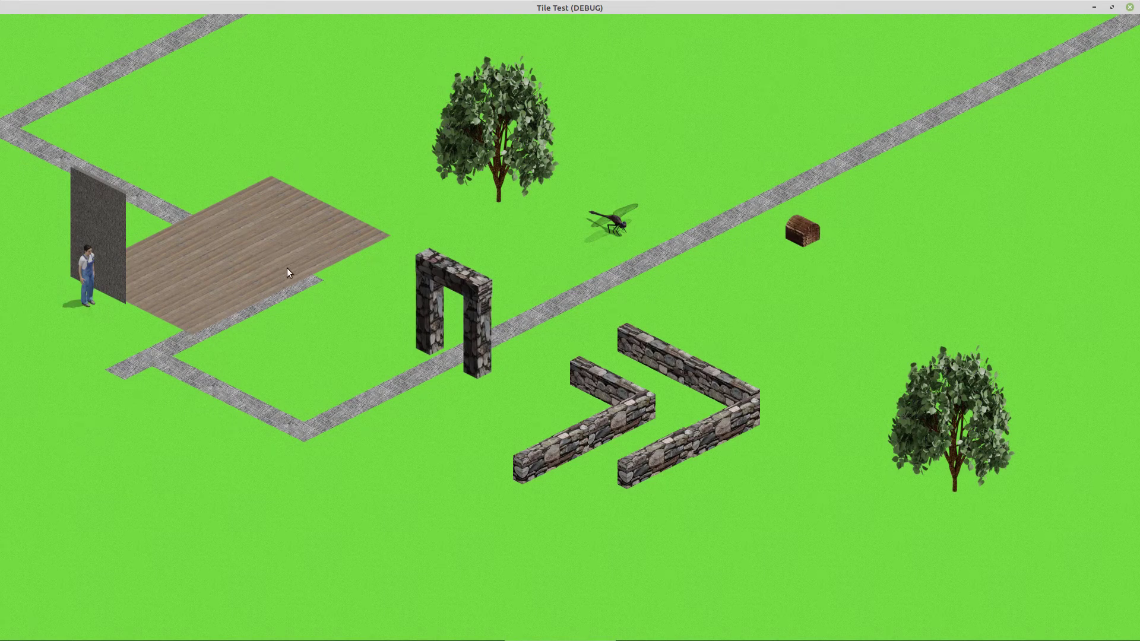
left_click(1130, 7)
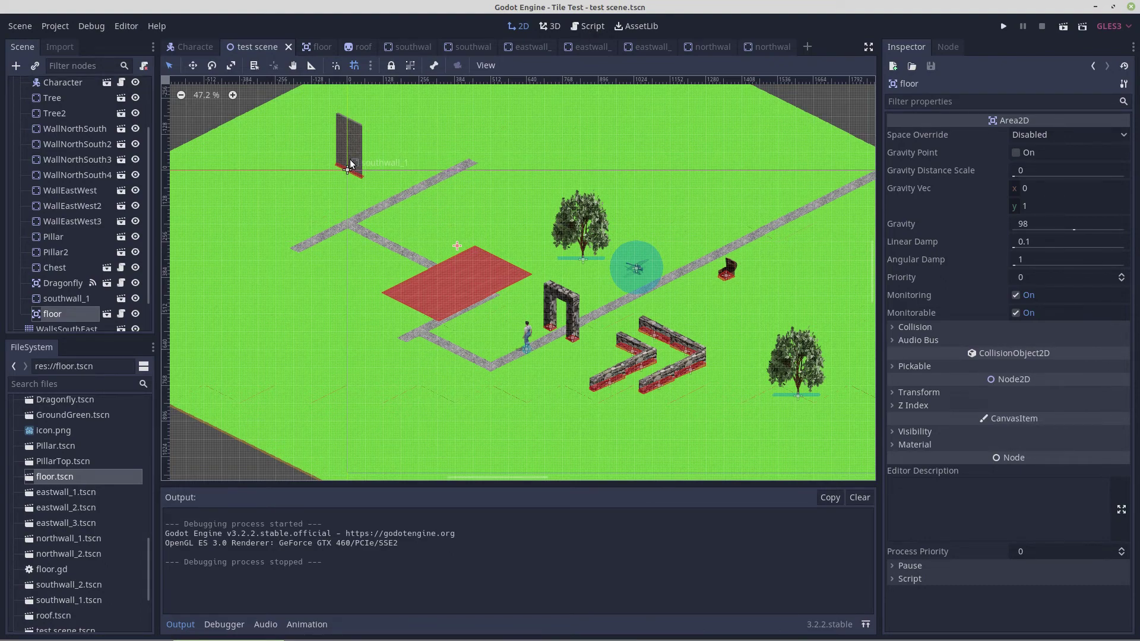
Examine how floor.gd positions southwall_1 from the sprite offsets, and return to the test scene's 2D view
left_click(594, 27)
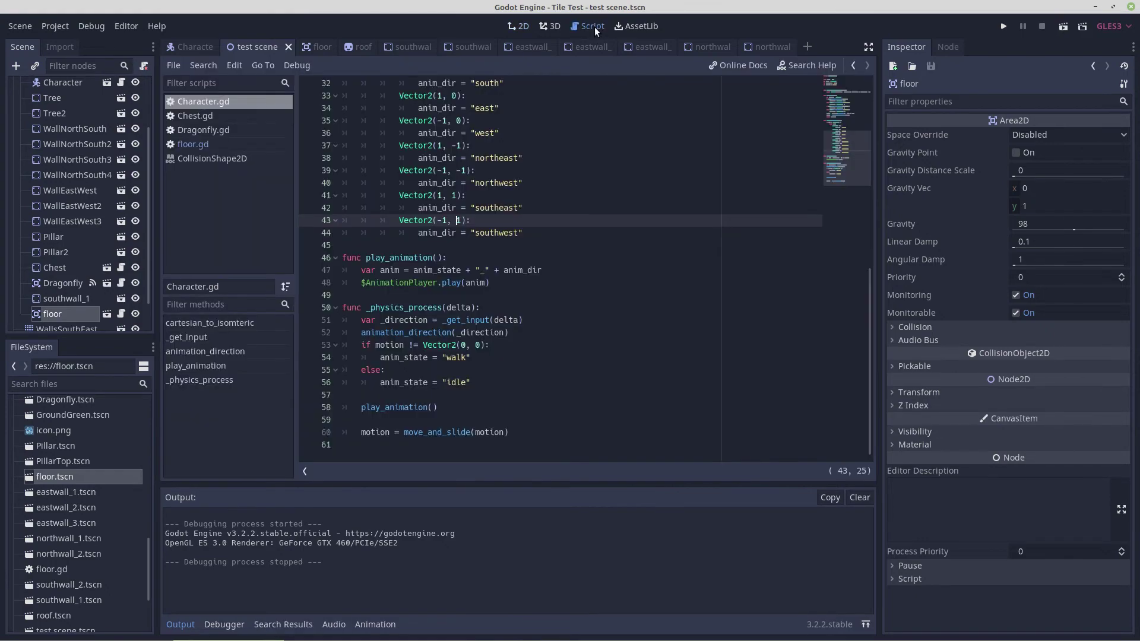
left_click(187, 145)
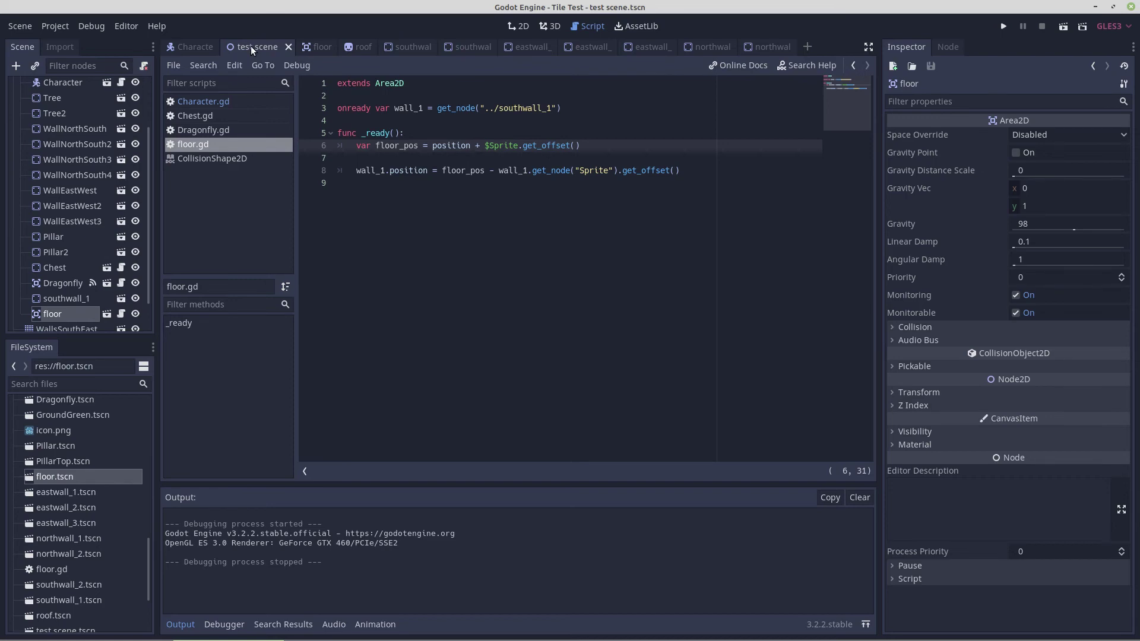
left_click(516, 26)
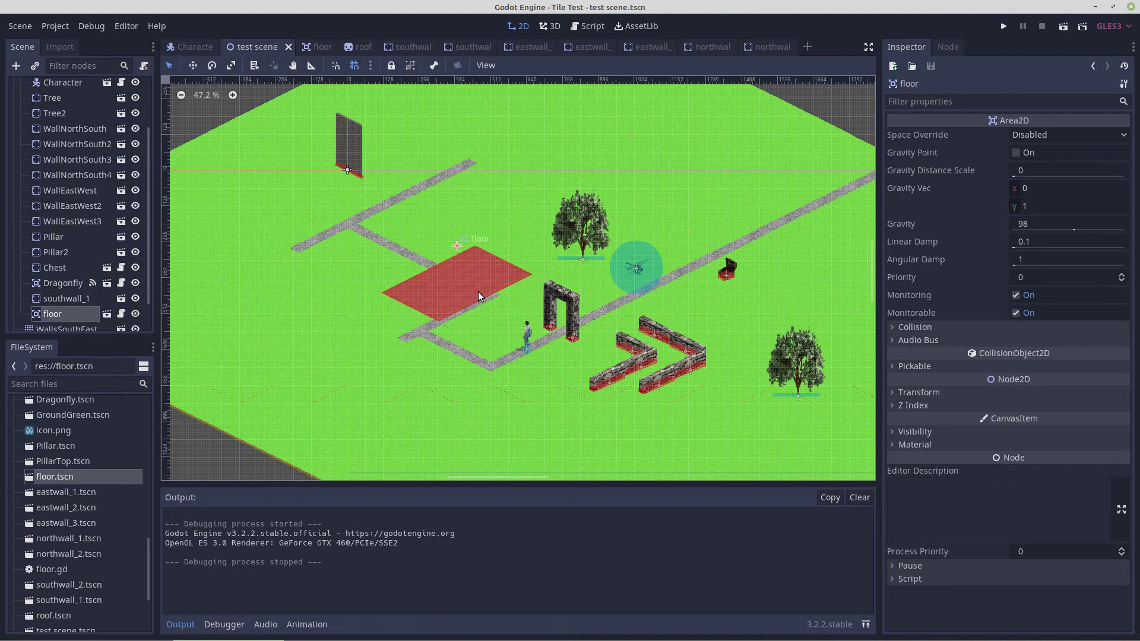
right_click(988, 636)
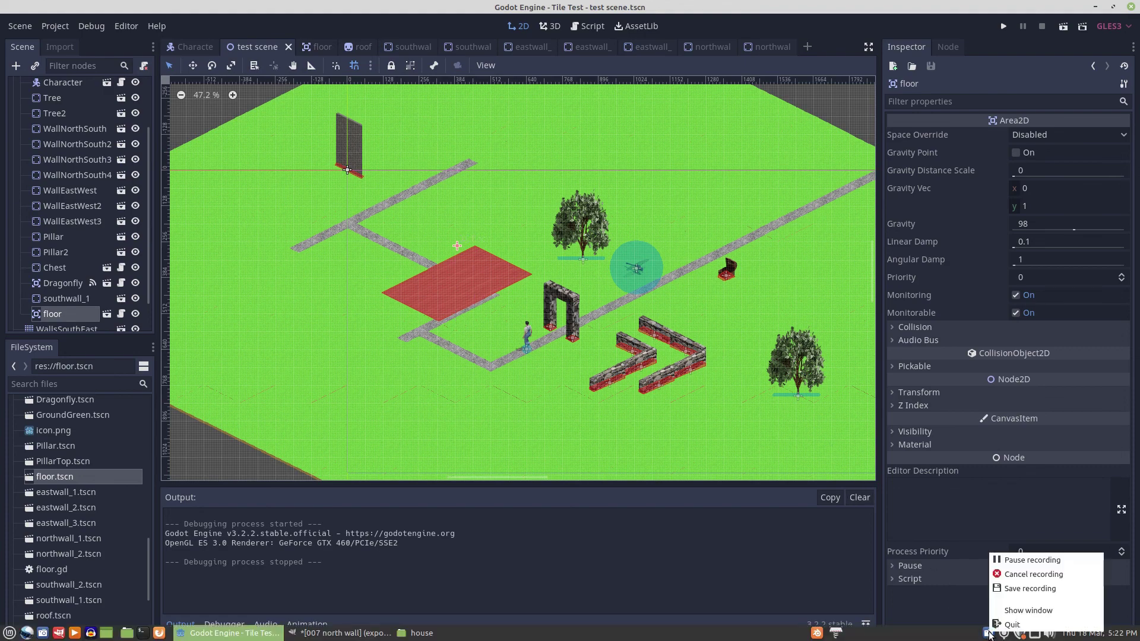